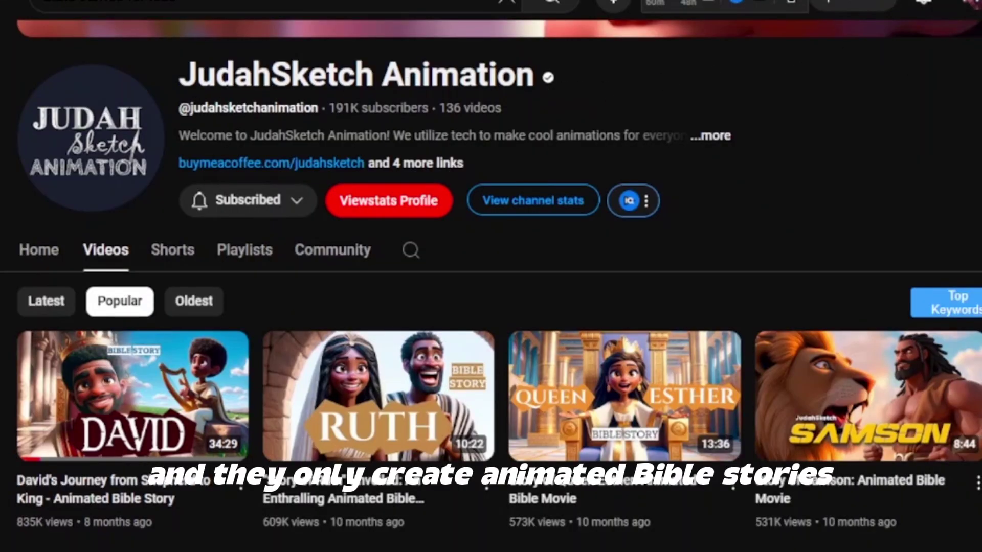
Step: Send the prompt asking ChatGPT for the 20 most popular Bible stories
scroll(886, 54, "down", 5)
scroll(491, 307, "down", 8)
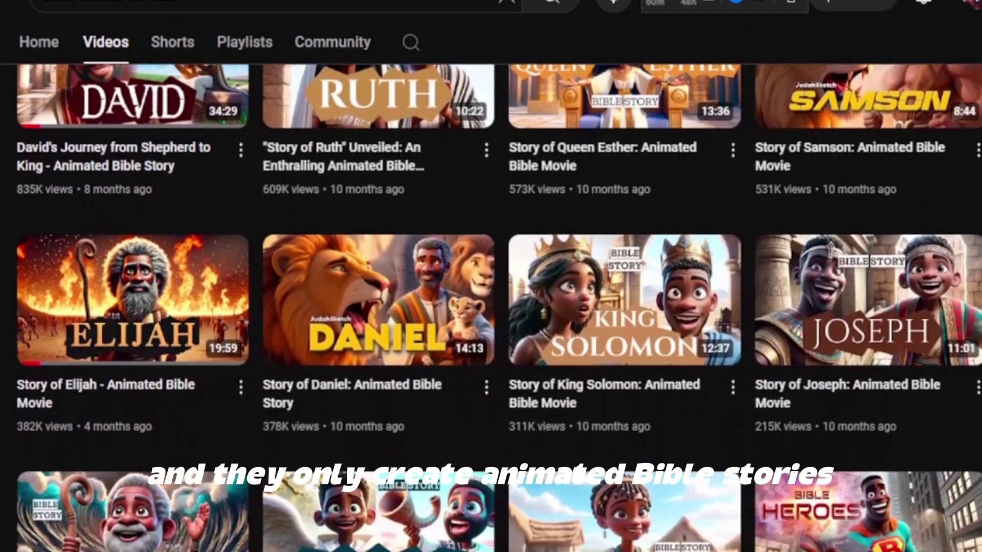
scroll(490, 307, "down", 3)
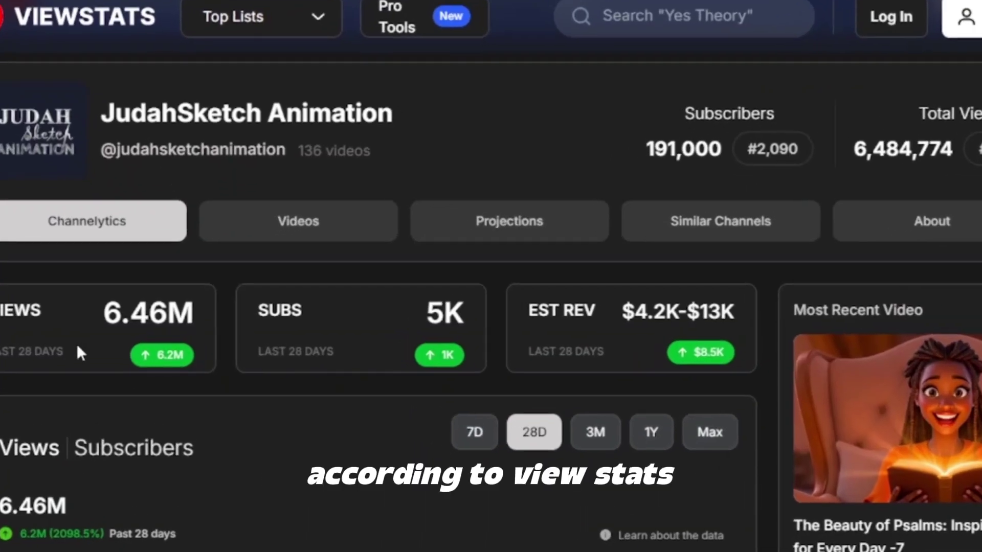
mouse_move(110, 333)
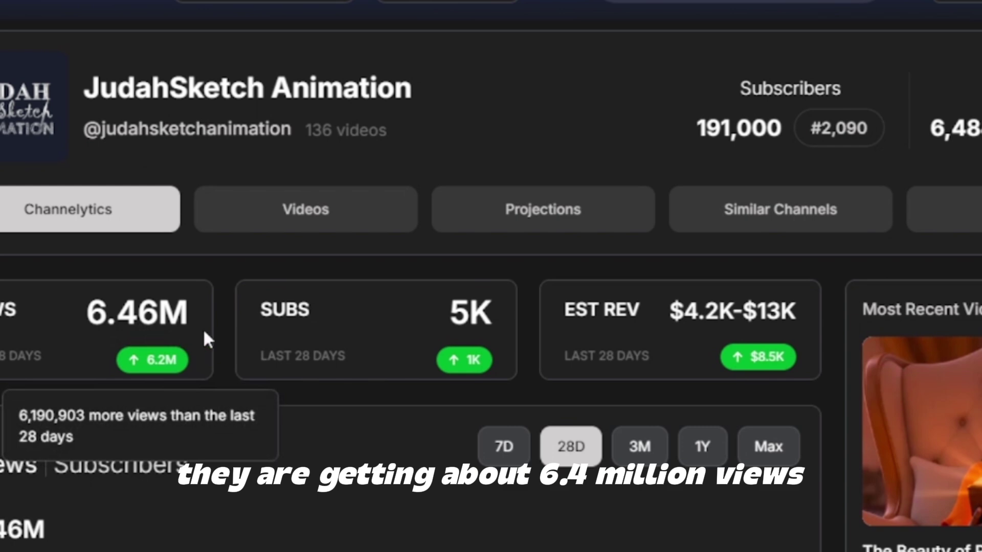
mouse_move(692, 327)
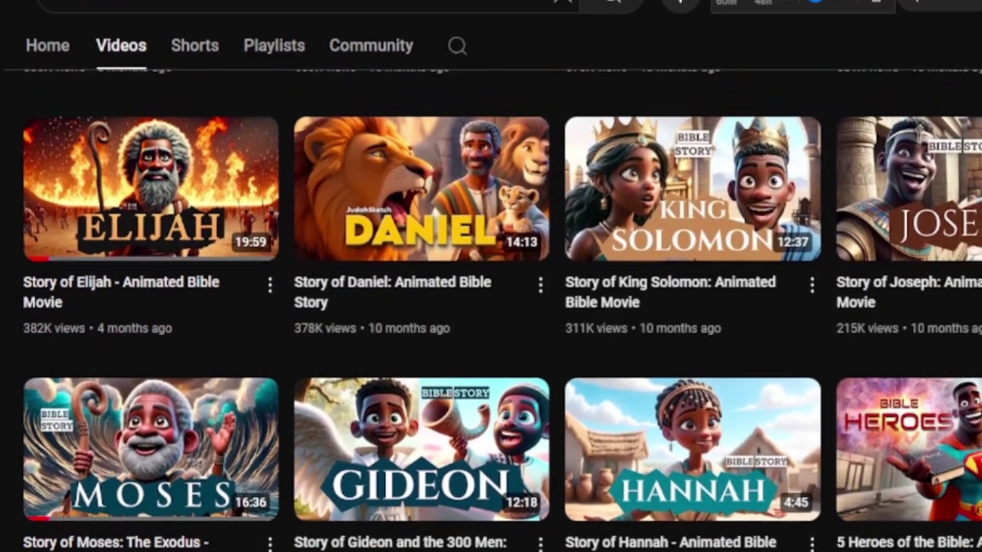
scroll(491, 307, "down", 5)
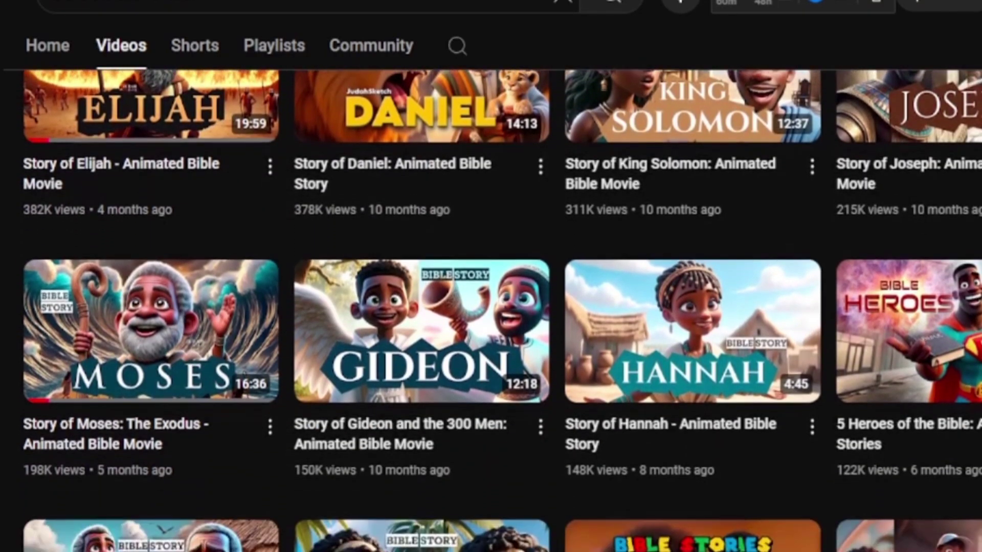
scroll(490, 307, "down", 4)
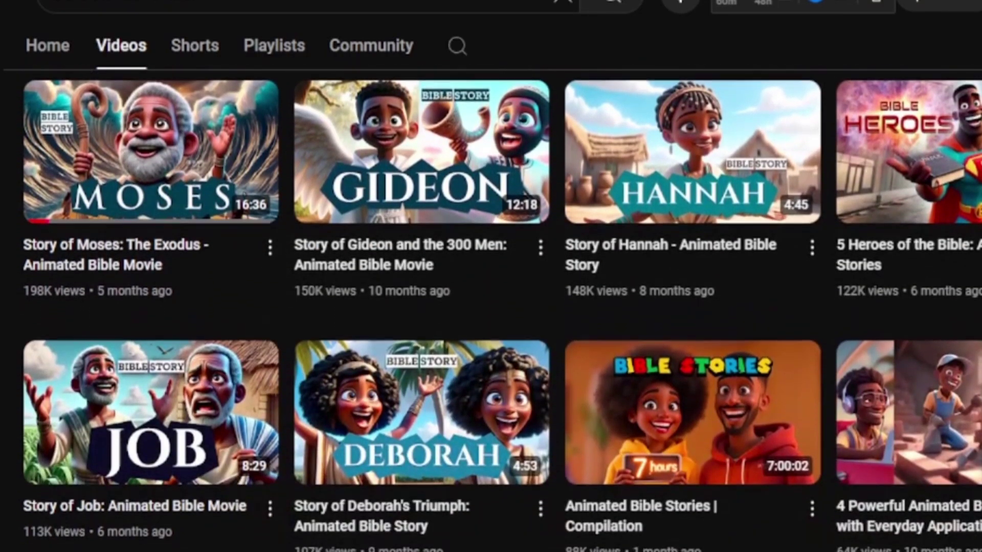
scroll(490, 306, "down", 3)
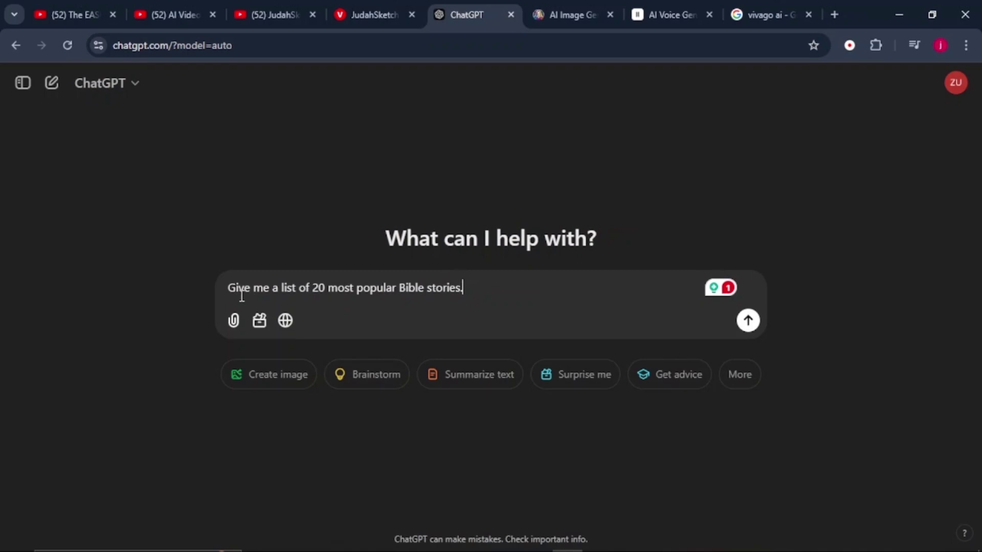
left_click(748, 321)
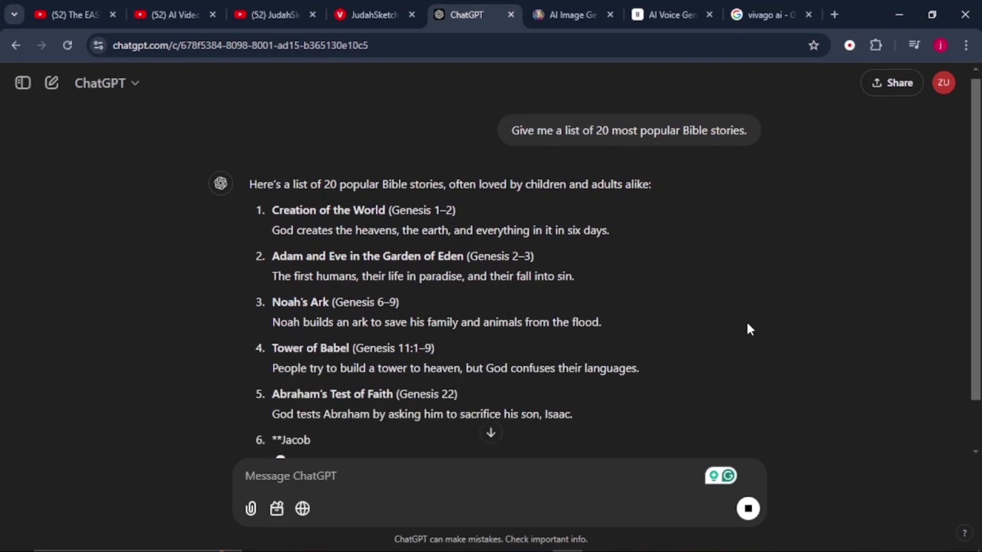
Step: Select the Noah's Ark entry in ChatGPT's numbered list
scroll(852, 195, "down", 1)
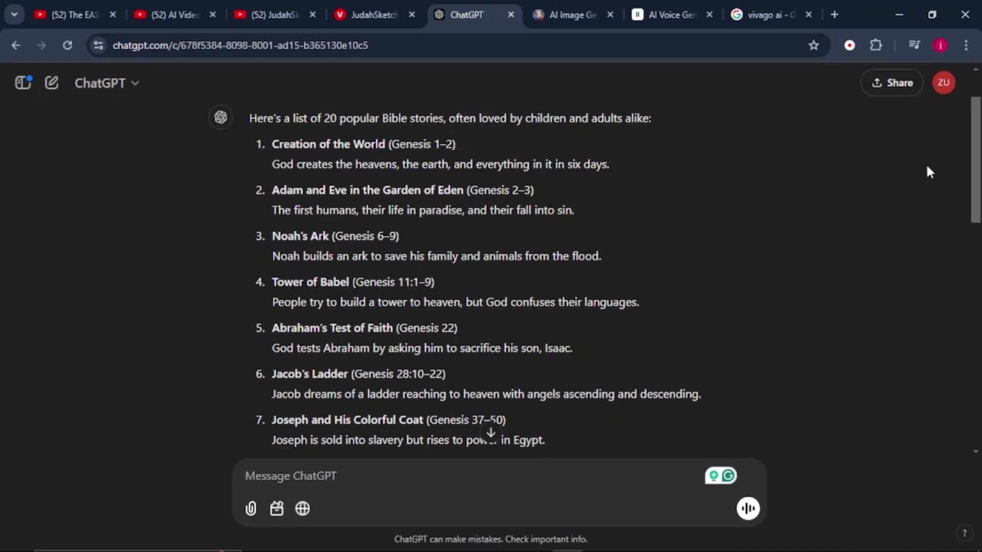
left_click_drag(974, 141, 977, 166)
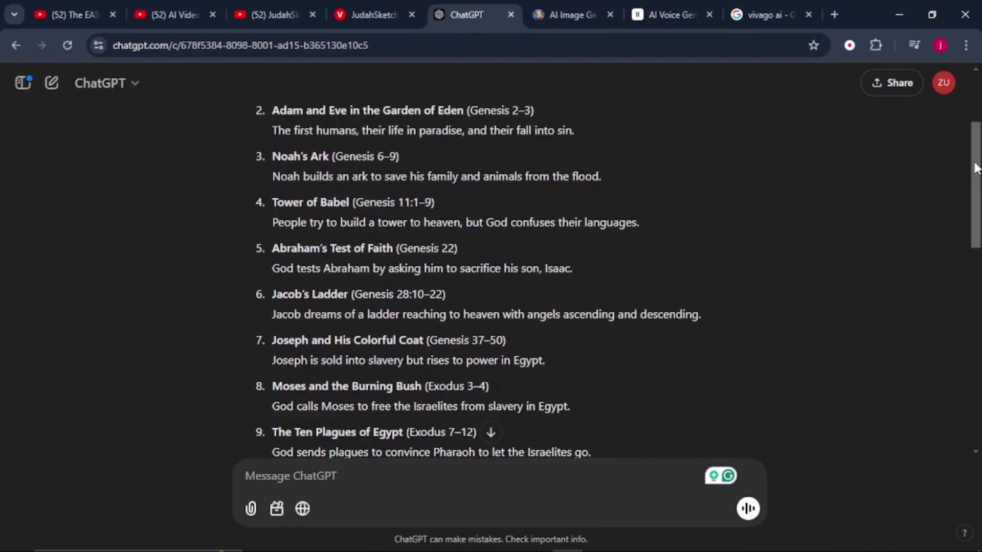
left_click_drag(273, 156, 680, 178)
Step: Copy the Noah's Ark entry and paste it into the ChatGPT message box
right_click(388, 176)
left_click(392, 184)
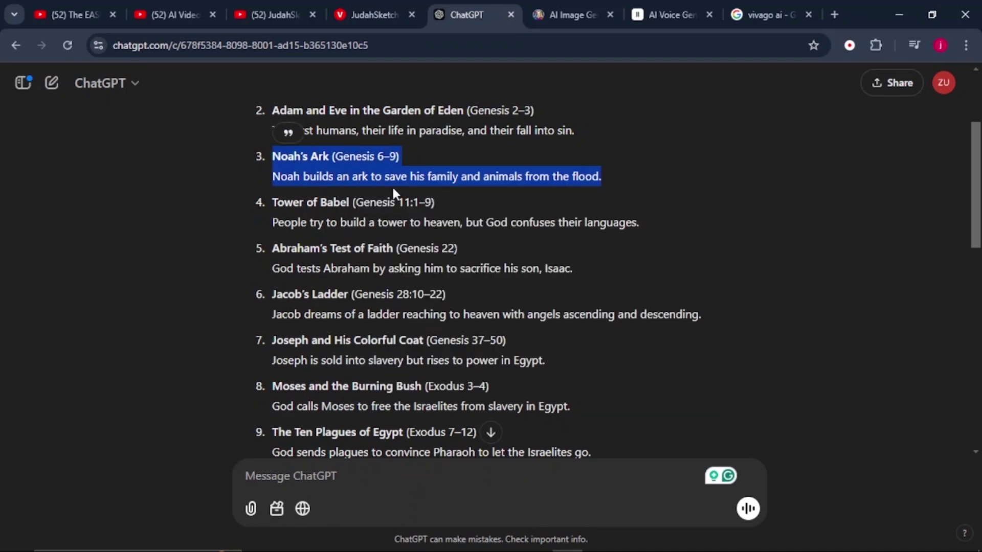
left_click(355, 470)
right_click(355, 471)
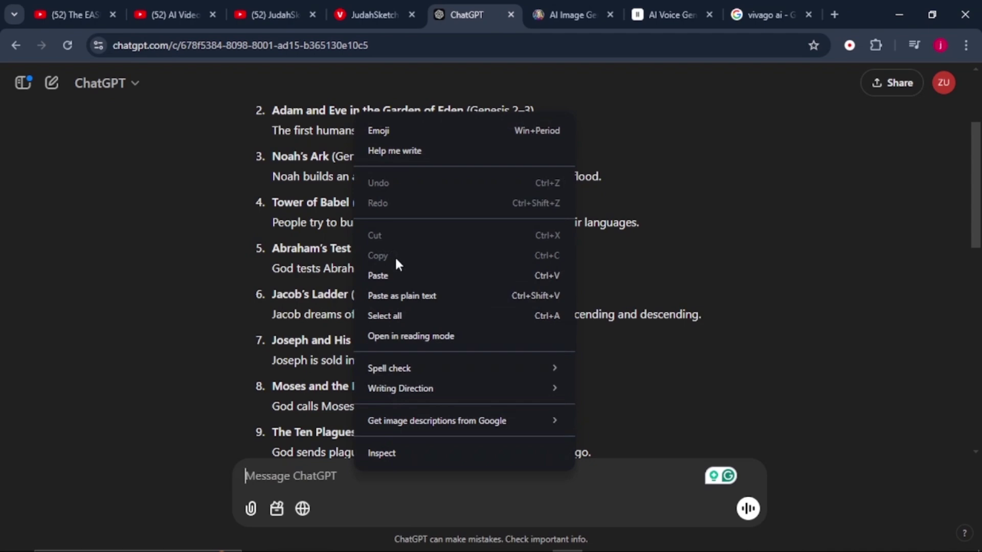
left_click(396, 274)
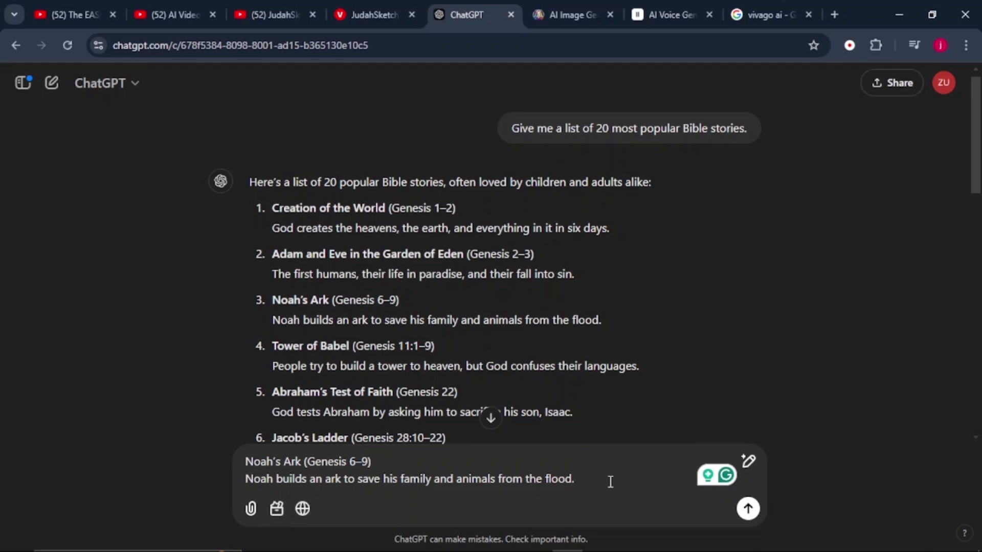
Step: Add instructions for a friendly 2–3 minute kids' story and send the request
key("ctrl+a")
key("ctrl+v")
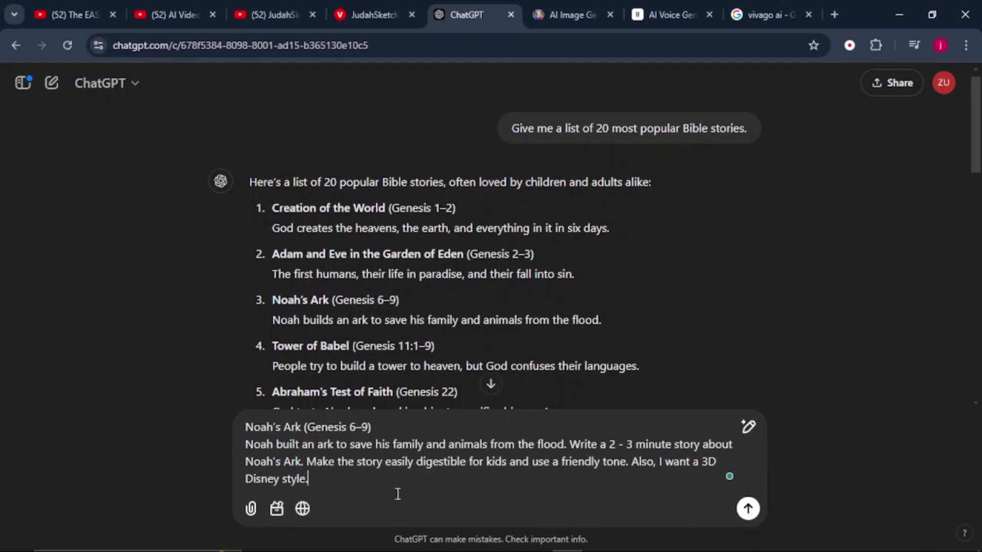
left_click(748, 509)
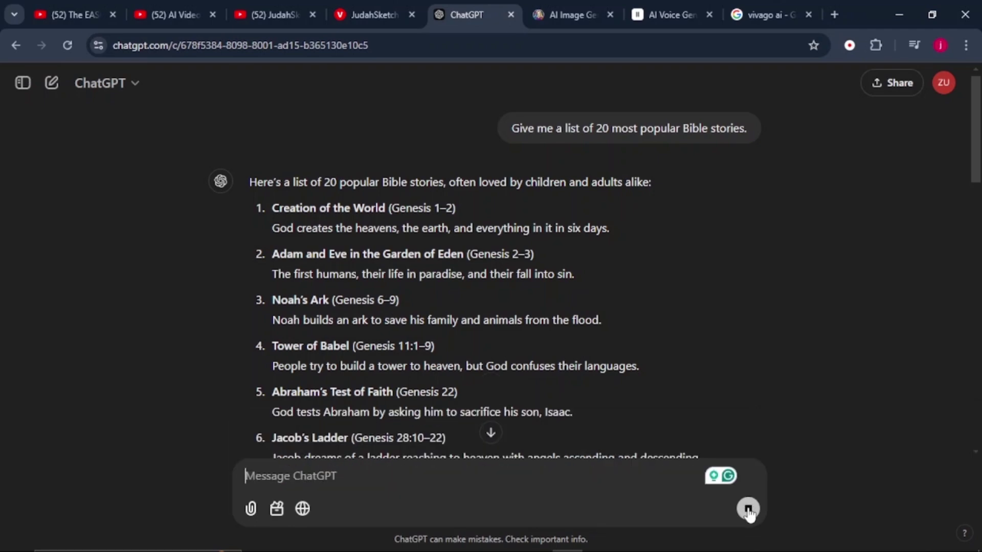
left_click(491, 432)
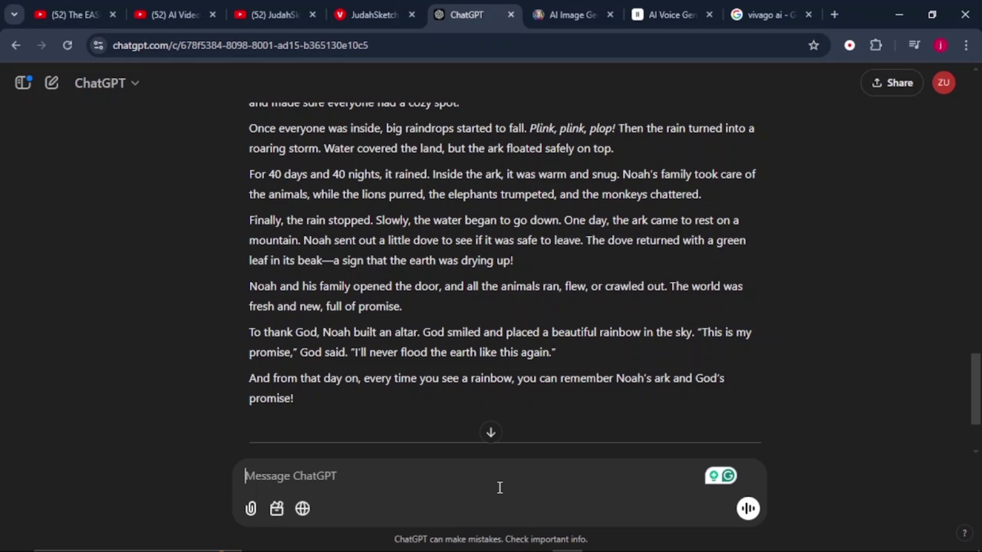
Step: Paste and send the request for Leonardo image prompts with consistent character details per scene
key("ctrl+v")
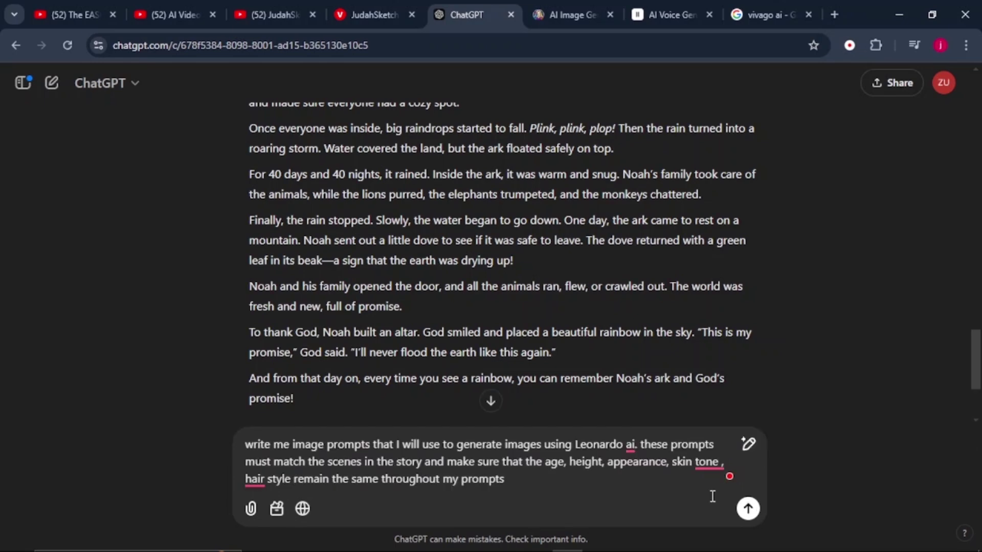
left_click(745, 517)
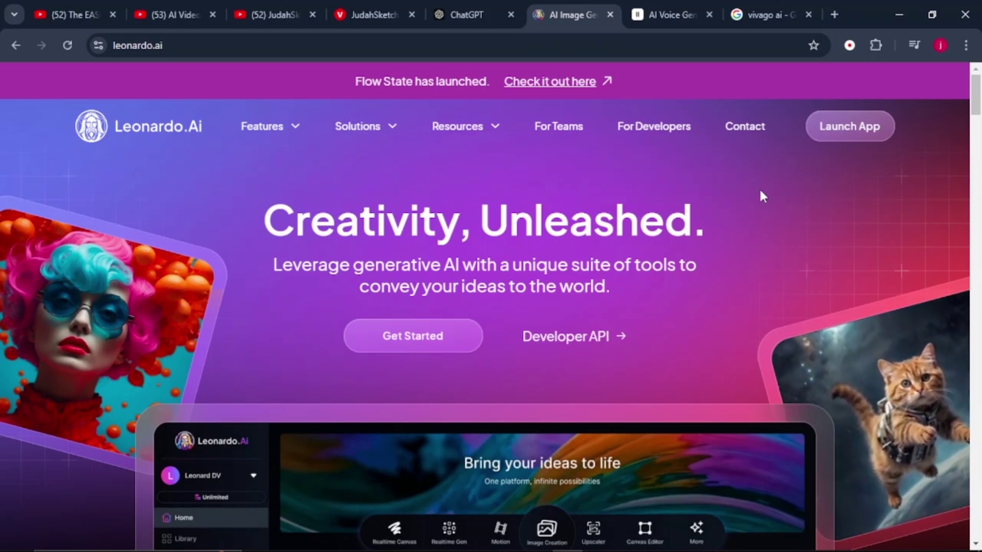
Step: Open Leonardo's Image Creation and paste ChatGPT's scene 1 'Noah Listening to God' prompt into it
left_click(830, 137)
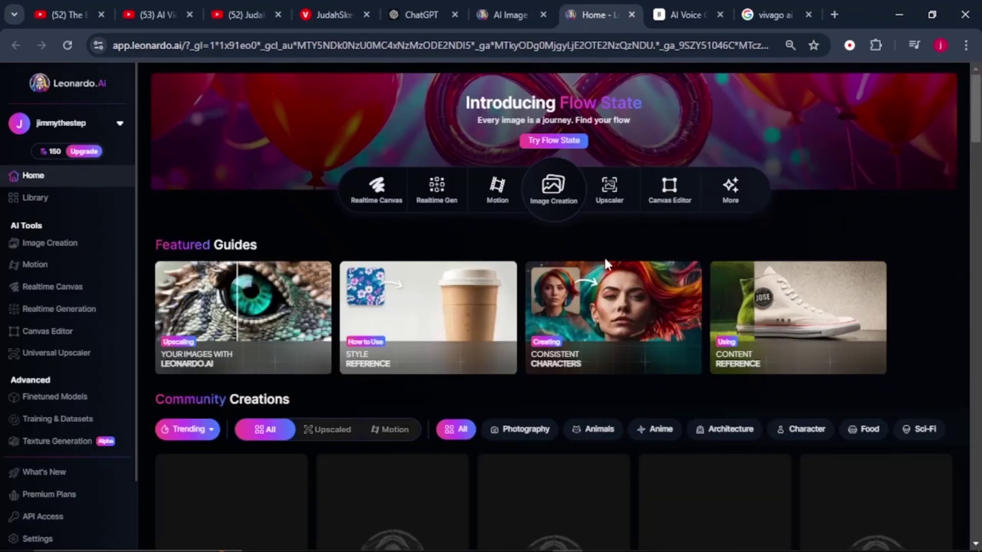
left_click(559, 207)
left_click(414, 14)
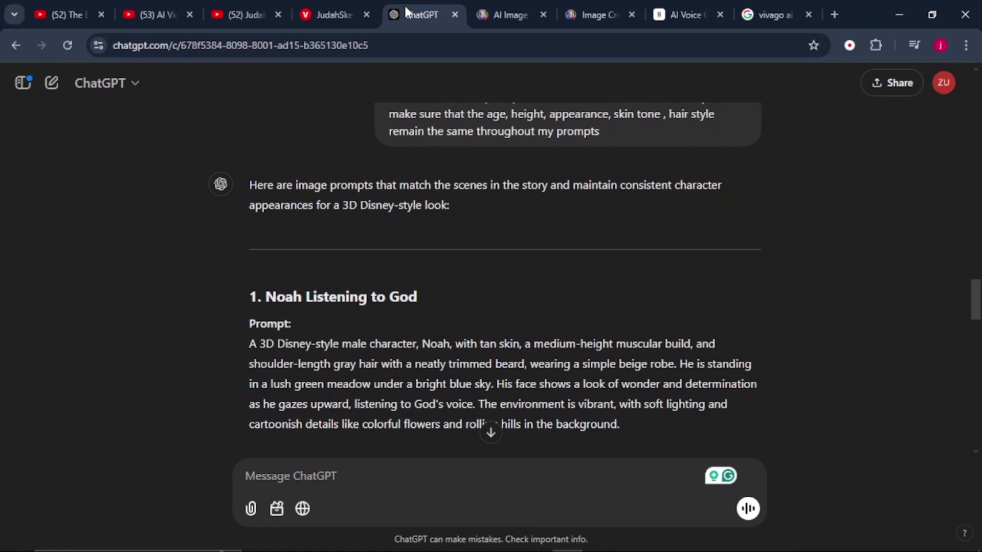
left_click_drag(247, 319, 622, 424)
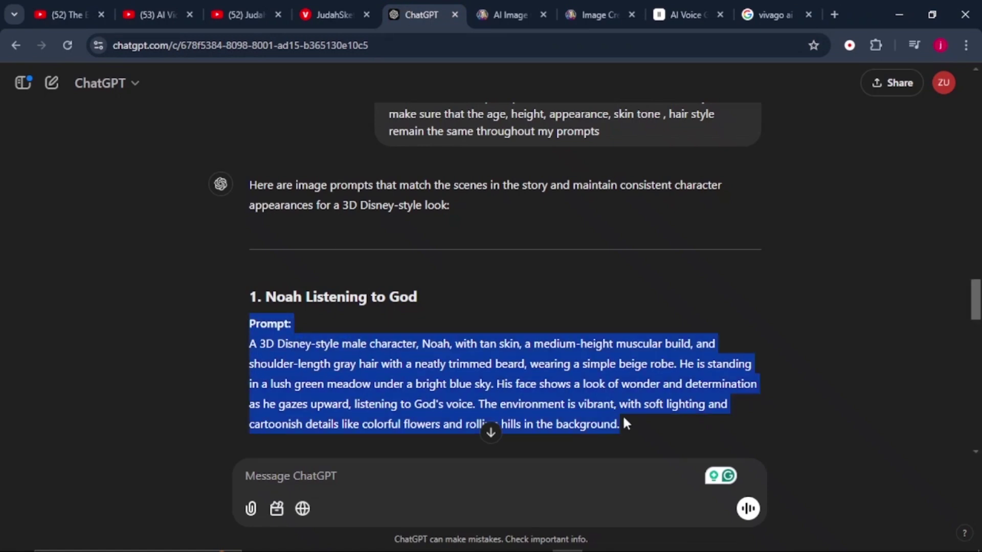
right_click(530, 400)
left_click(572, 179)
left_click(569, 14)
left_click(366, 118)
right_click(370, 117)
left_click(409, 283)
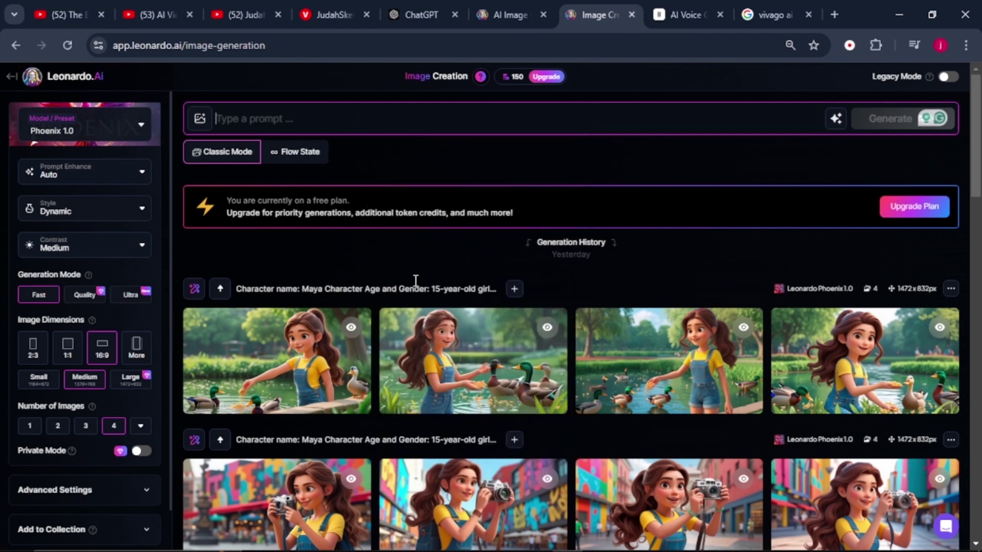
Step: Set Prompt Enhance to Off for Phoenix 1.0 and close the Models and Presets list
left_click(455, 220)
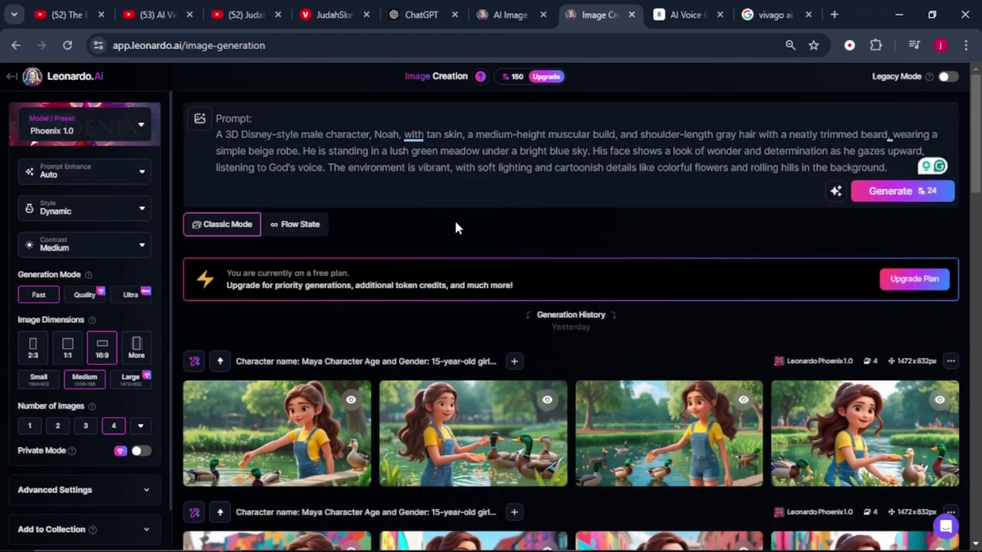
left_click(120, 138)
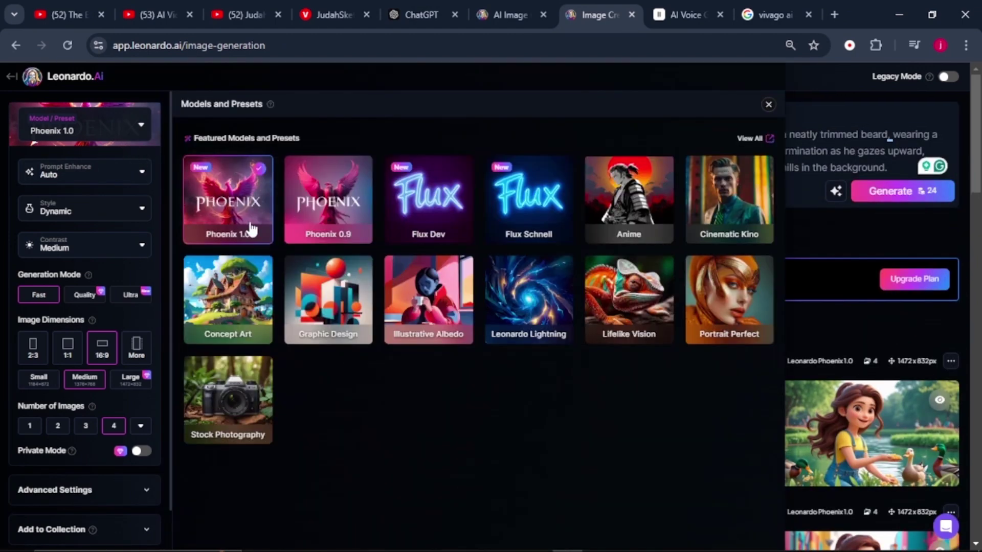
left_click(113, 180)
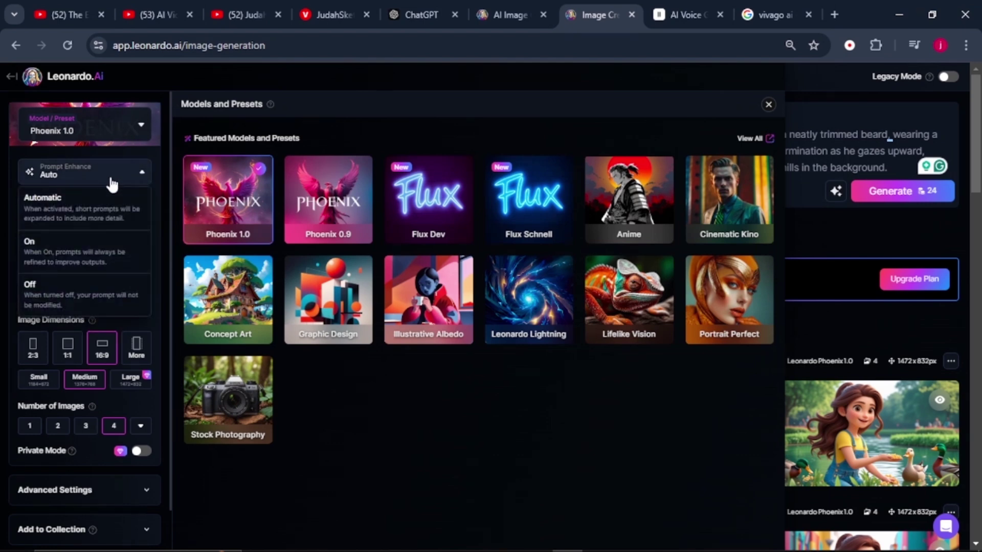
left_click(108, 284)
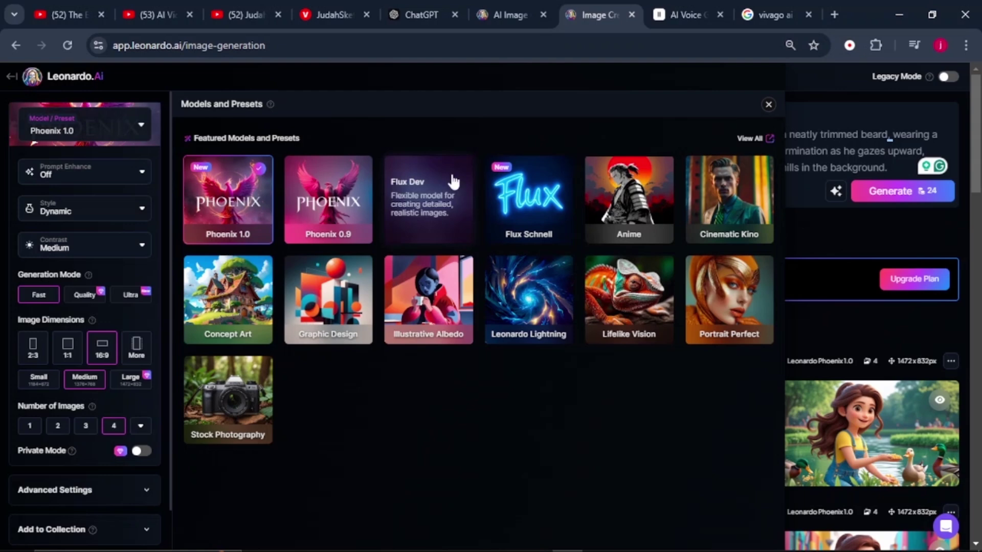
left_click(768, 105)
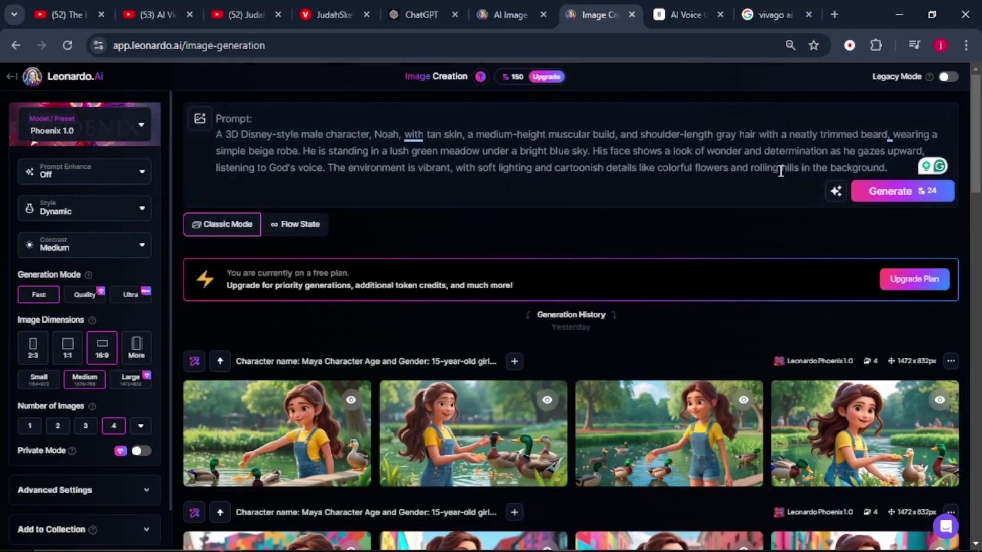
Step: Revise the prompt to 'Noah in the Bible', preview the first result, and generate four new images
left_click(889, 194)
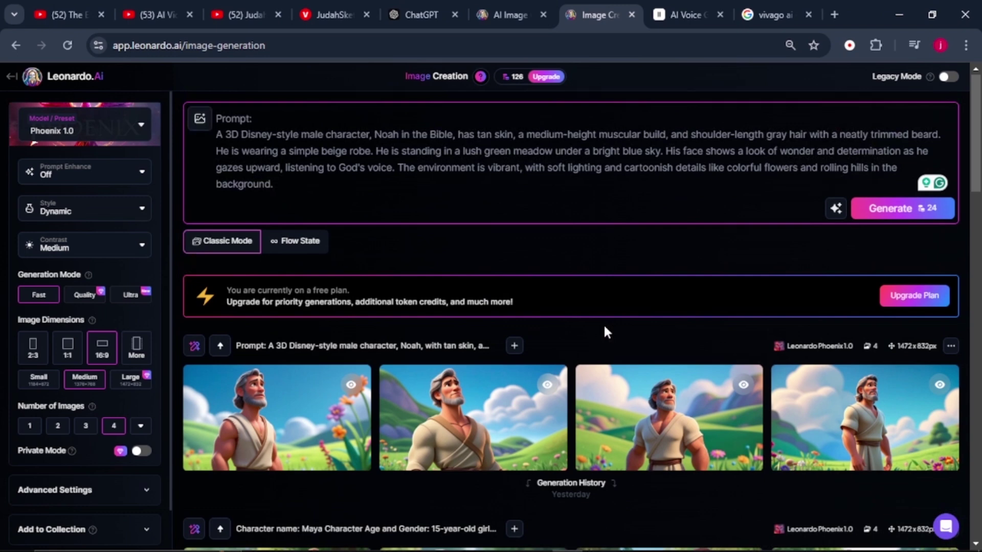
left_click(259, 403)
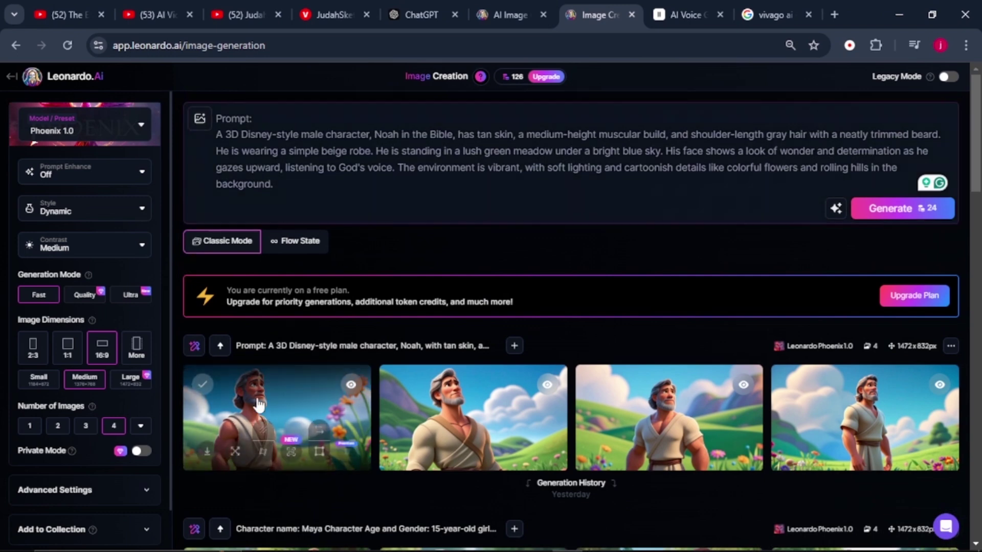
left_click(257, 401)
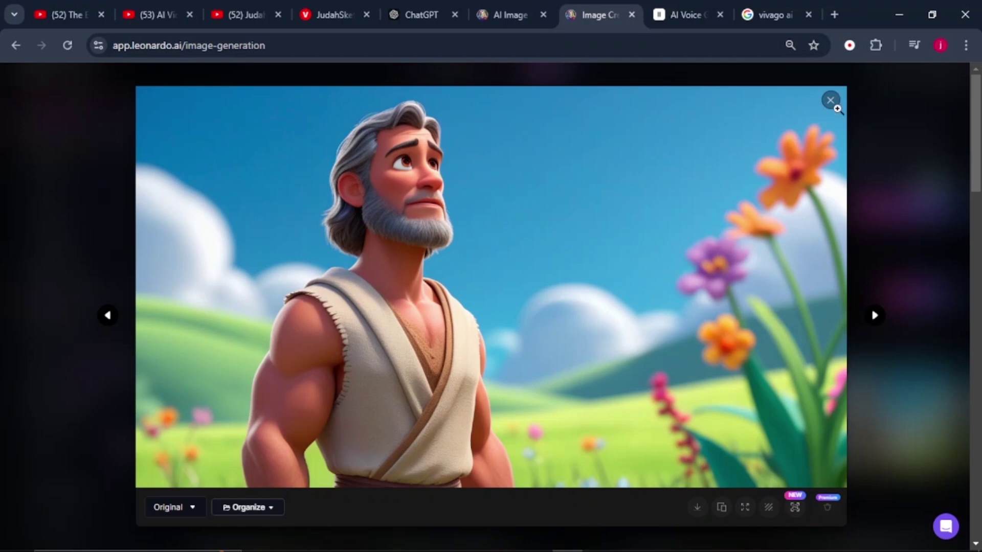
left_click(831, 101)
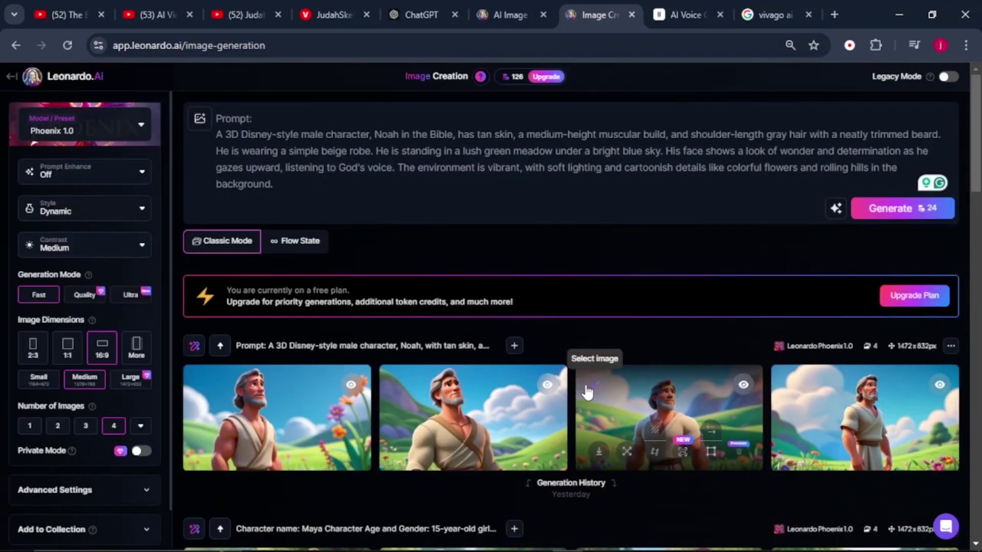
left_click(869, 212)
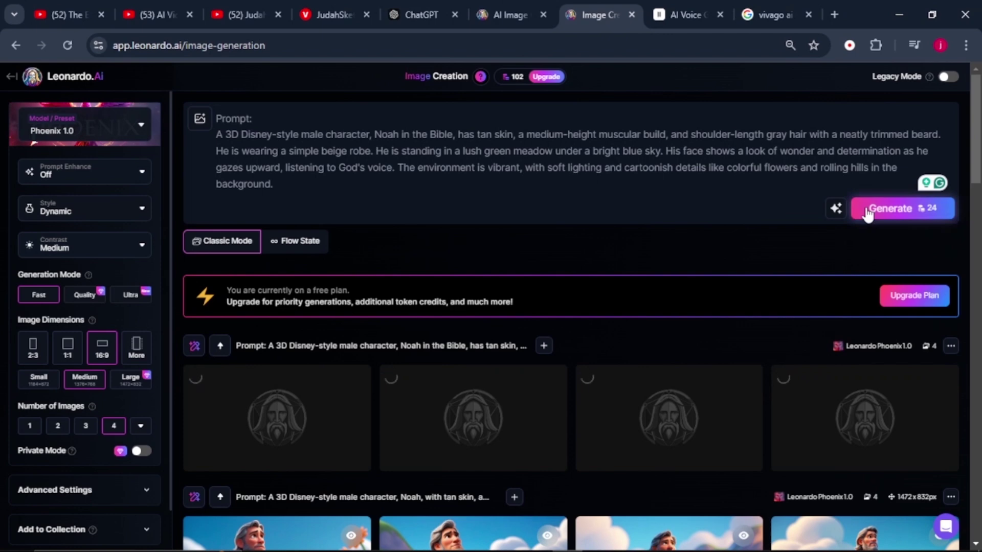
scroll(975, 173, "down", 2)
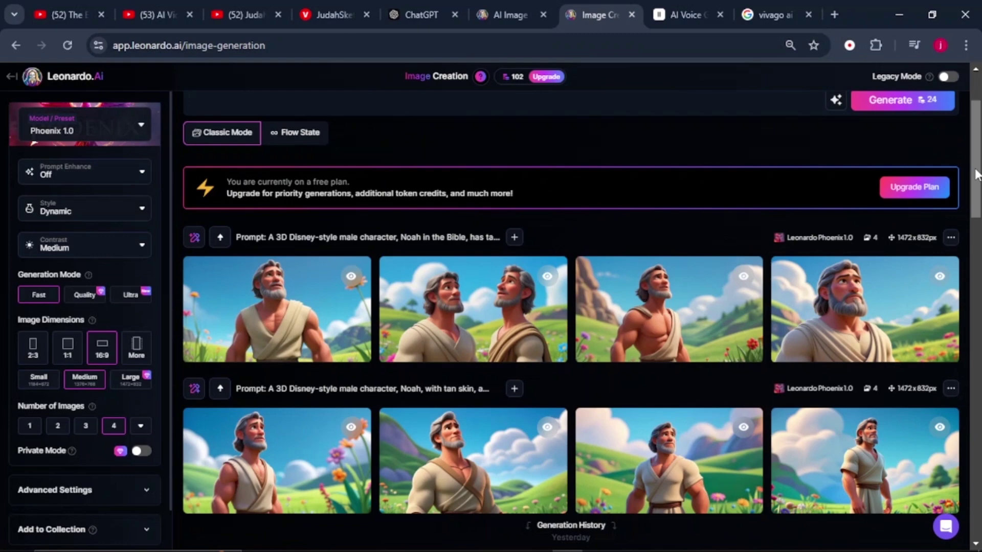
Step: Replace Leonardo's prompt with ChatGPT's prompt 2, Noah Building the Ark, and generate four images
scroll(975, 174, "up", 2)
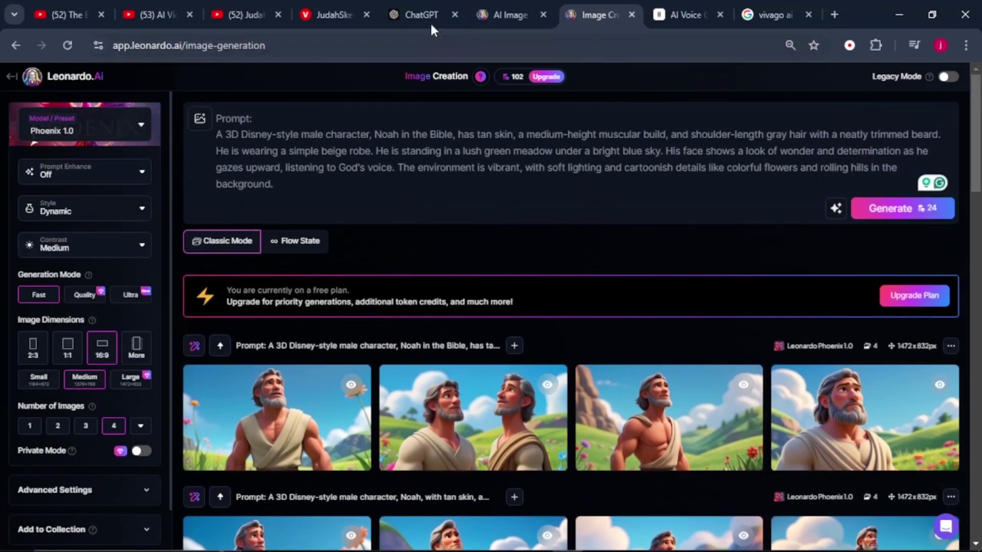
left_click(415, 18)
scroll(409, 306, "down", 5)
left_click_drag(249, 255, 413, 345)
key("ctrl+c")
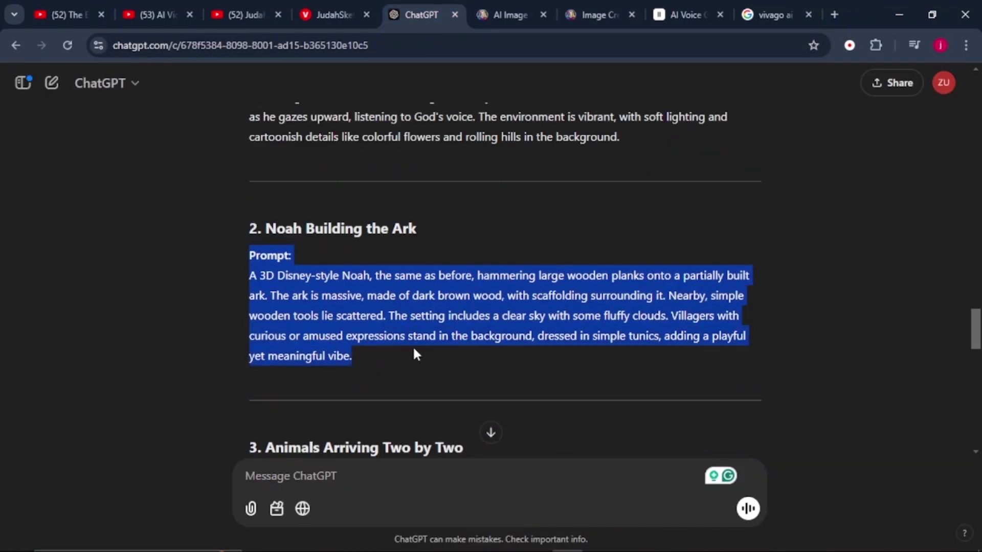
right_click(406, 334)
left_click(442, 109)
left_click(596, 14)
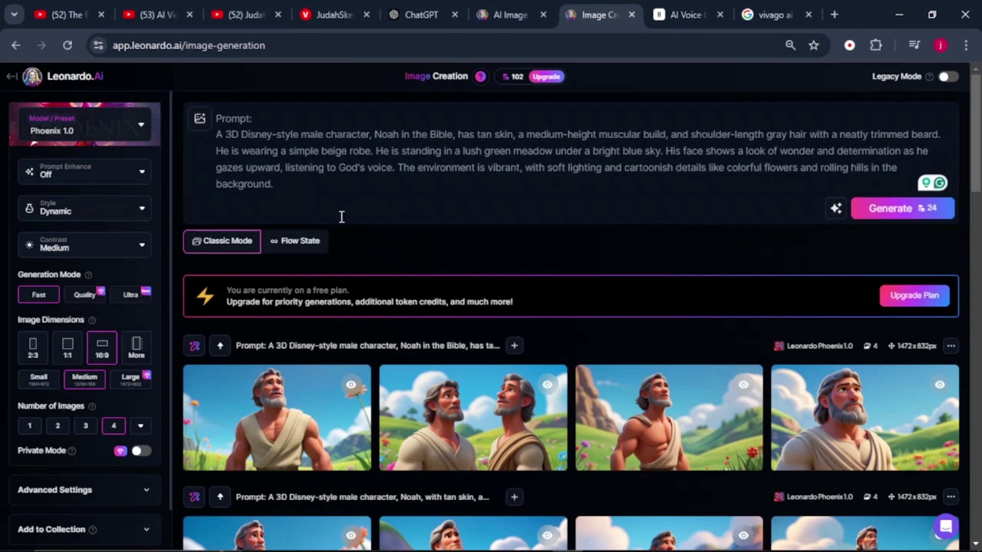
triple_click(191, 135)
right_click(278, 138)
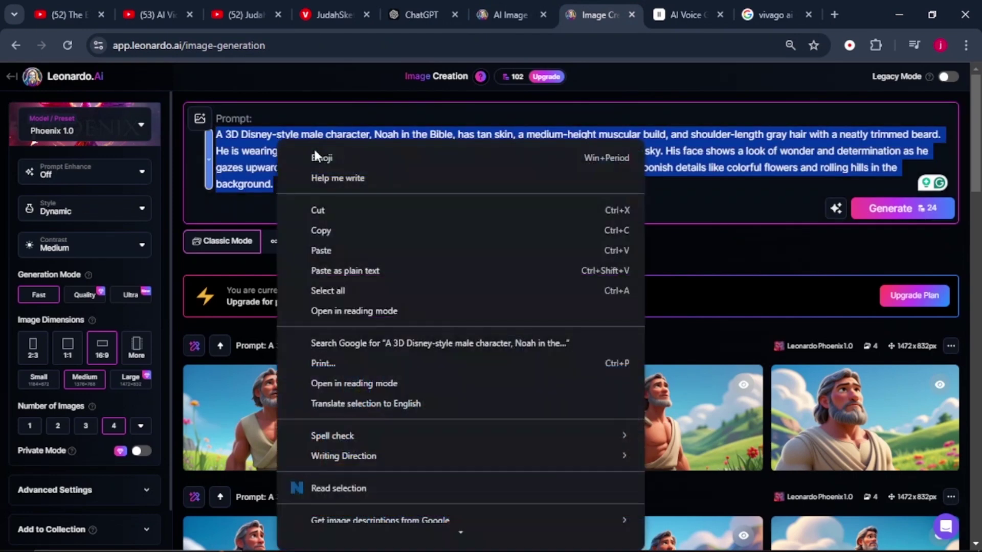
left_click(321, 250)
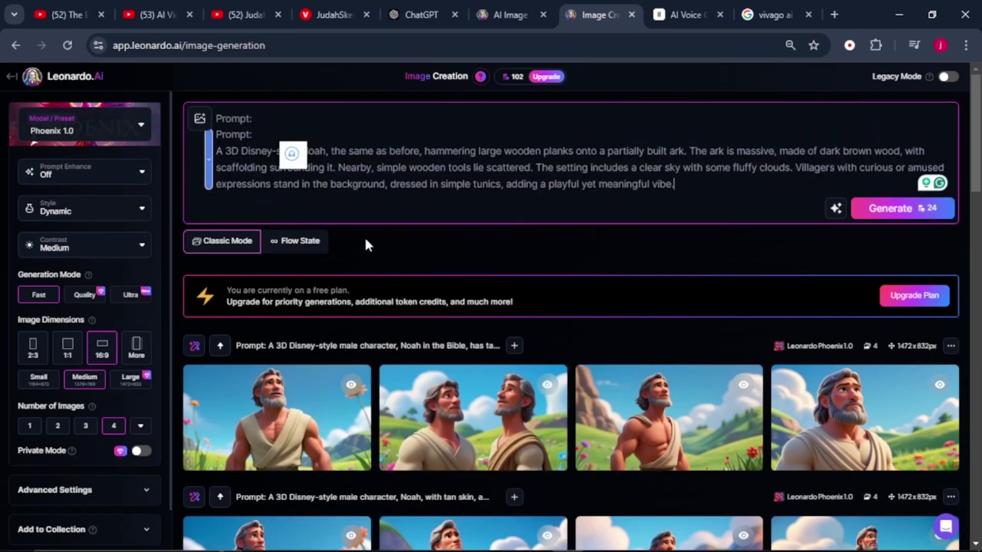
left_click(875, 211)
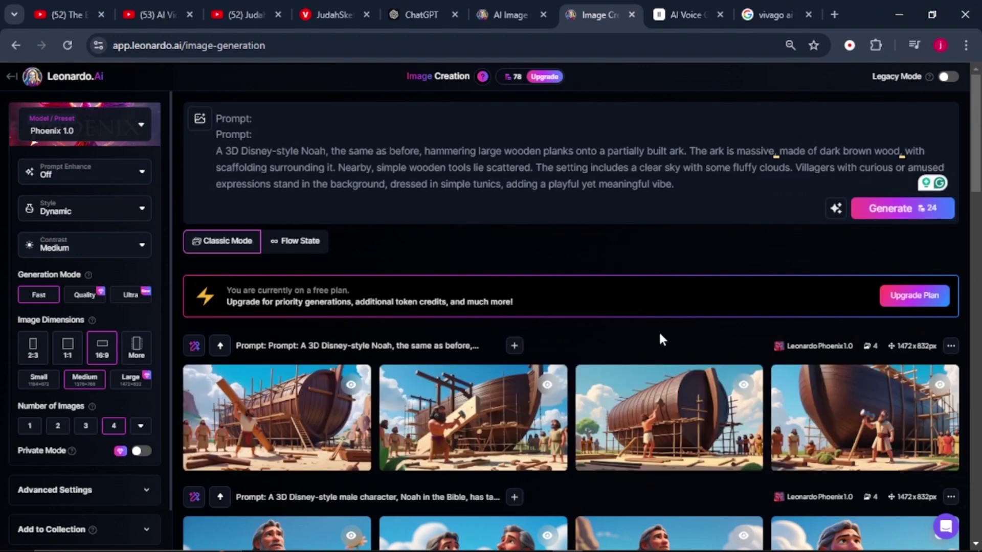
mouse_move(866, 435)
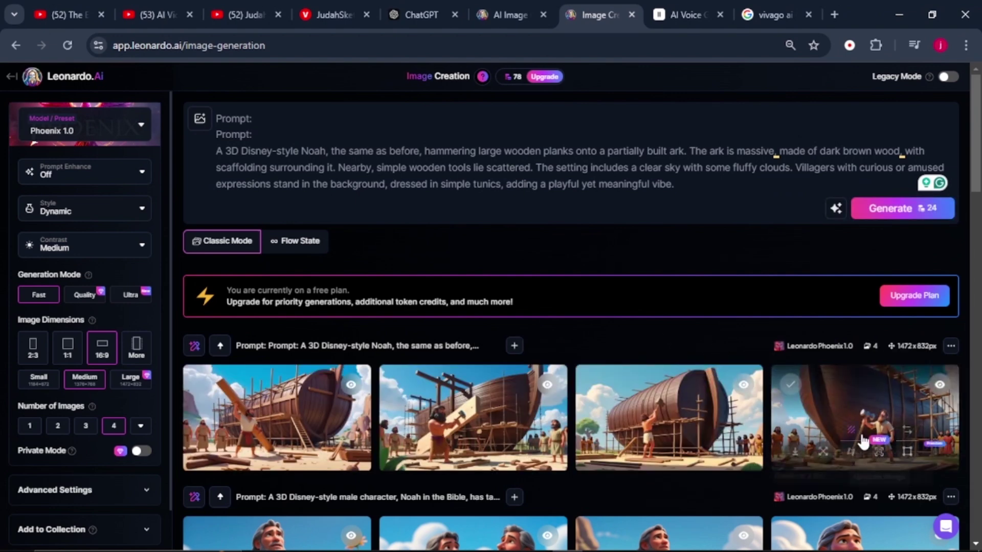
left_click(802, 397)
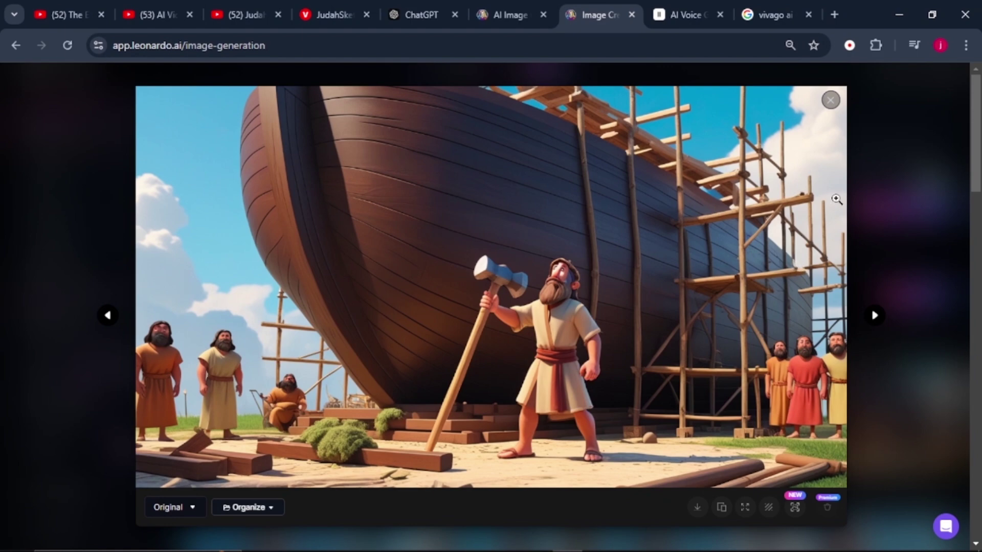
left_click(829, 100)
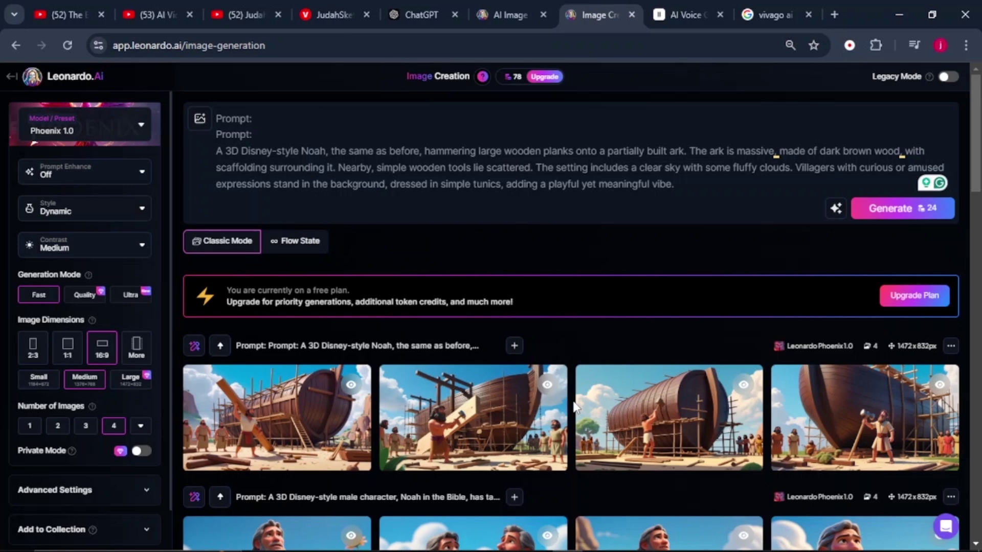
Step: Download the first Noah-in-the-meadow image from Leonardo's generation history
scroll(574, 406, "down", 5)
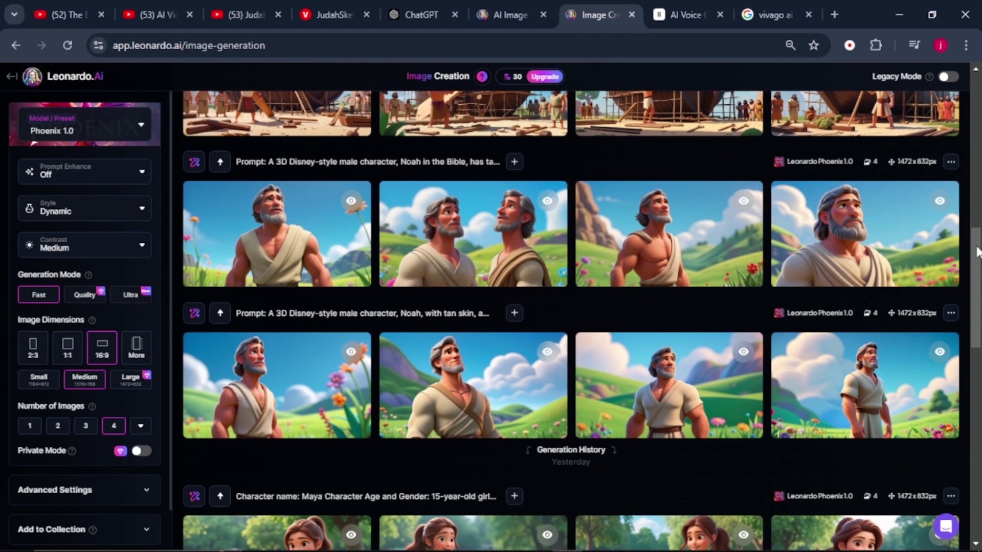
scroll(976, 250, "up", 1)
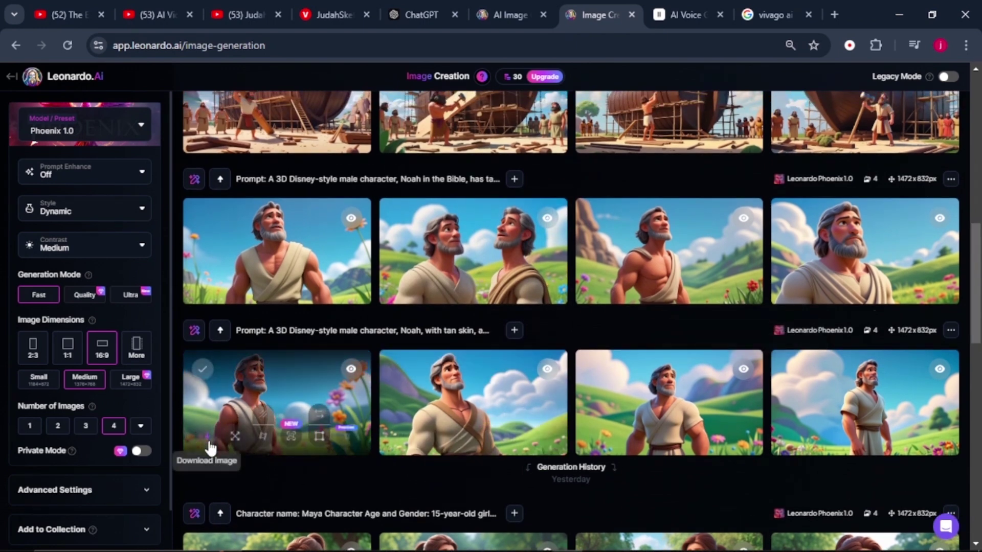
left_click(210, 445)
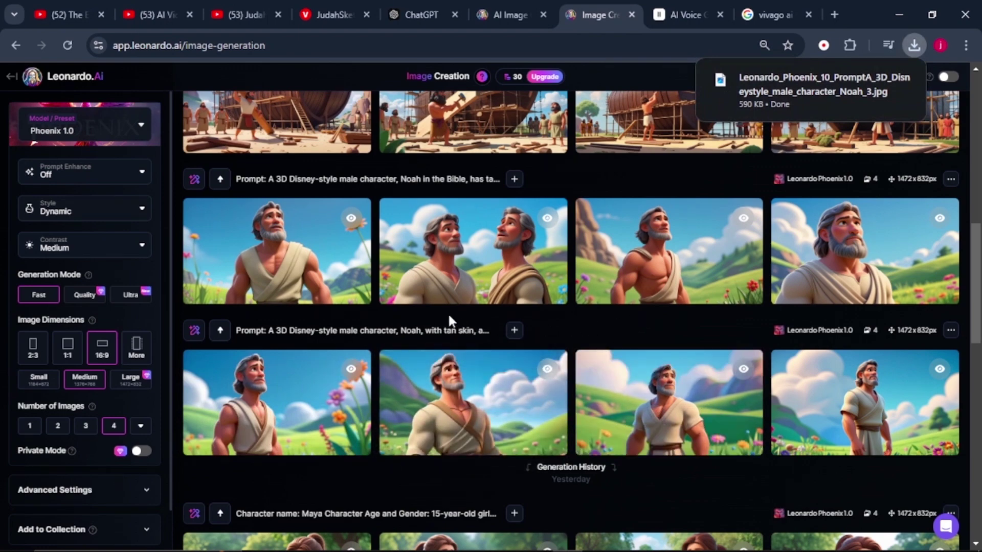
mouse_move(274, 301)
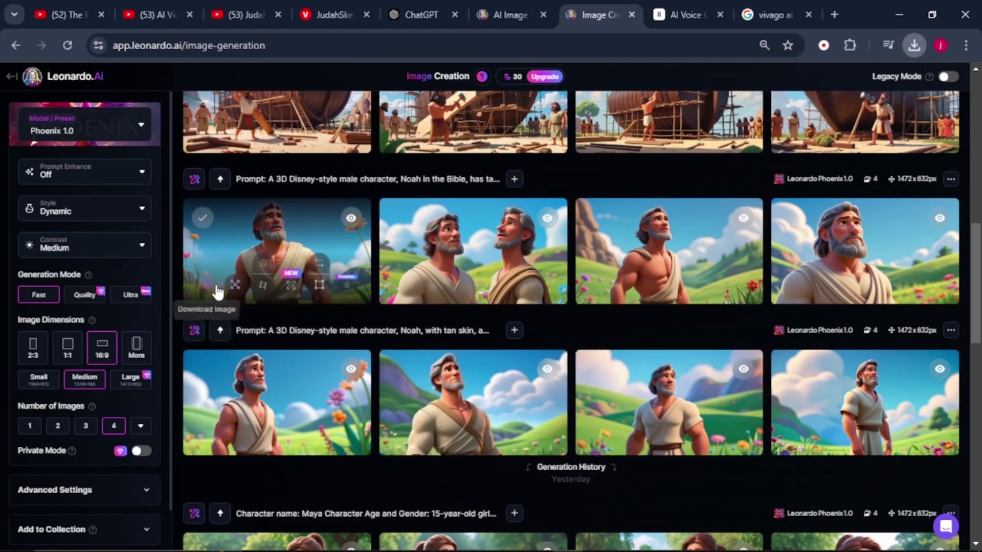
left_click_drag(976, 285, 975, 188)
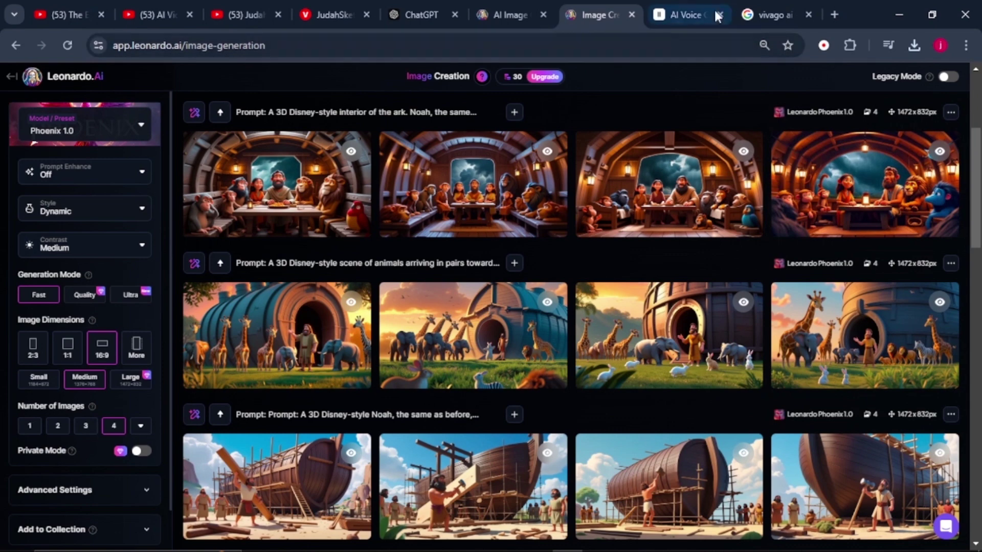
Step: Go from the search results to vivago.ai and start using it for free
left_click(765, 14)
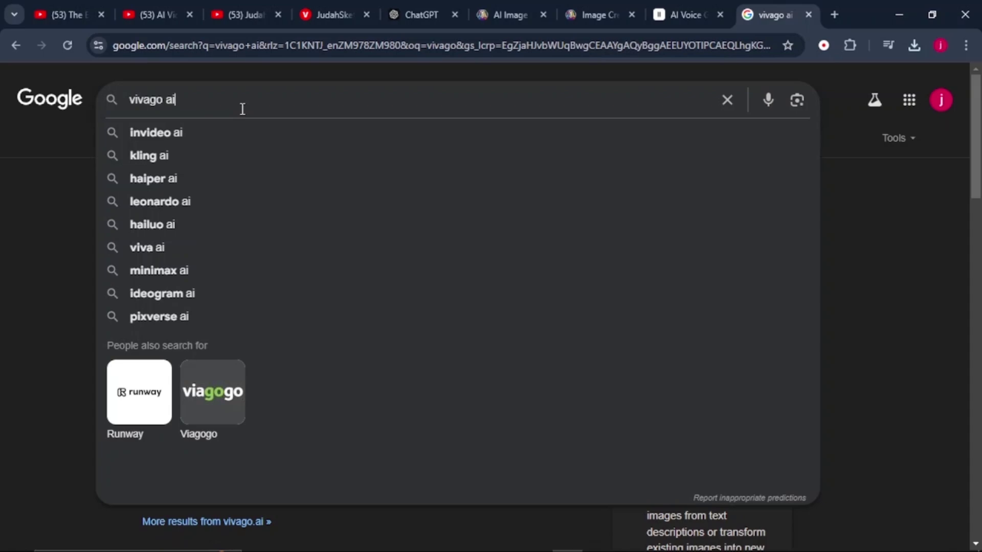
left_click(278, 243)
left_click(278, 236)
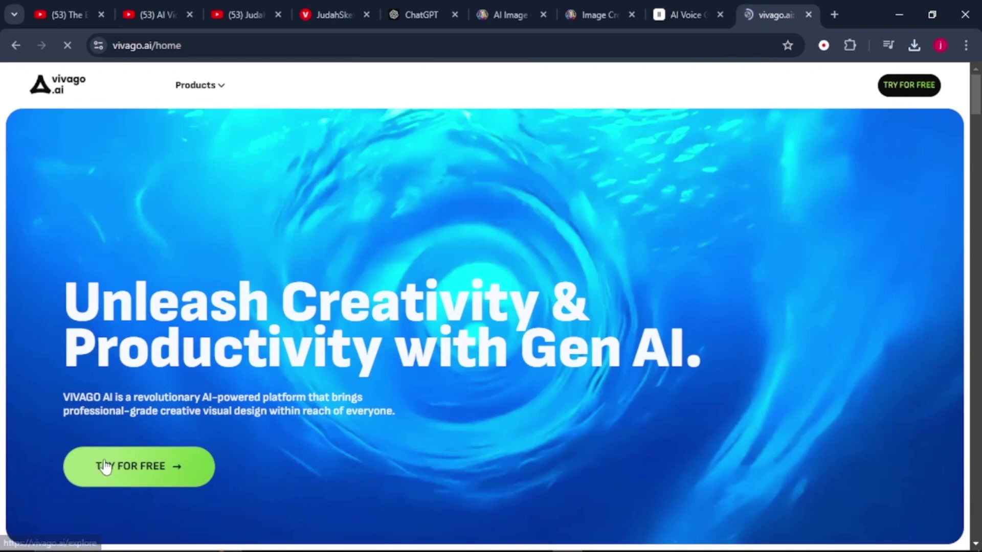
left_click(130, 478)
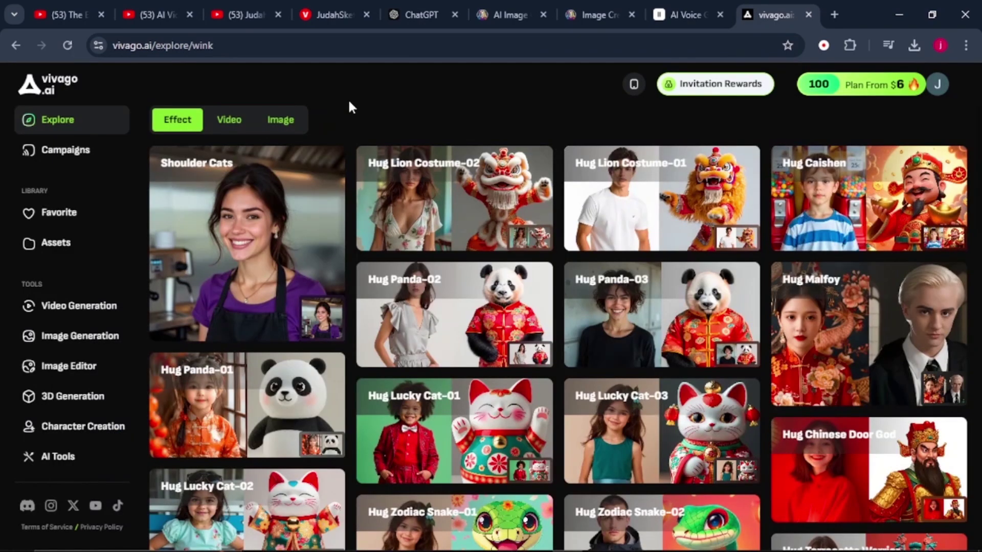
Step: Load the Noah meadow image into Image To Video and confirm a 16:9 crop
left_click(109, 308)
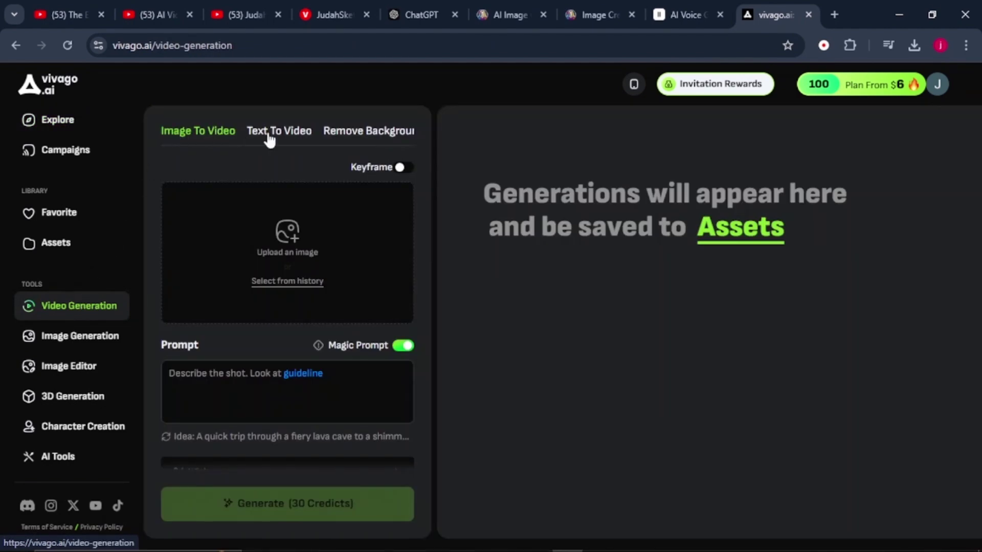
scroll(361, 134, "down", 1)
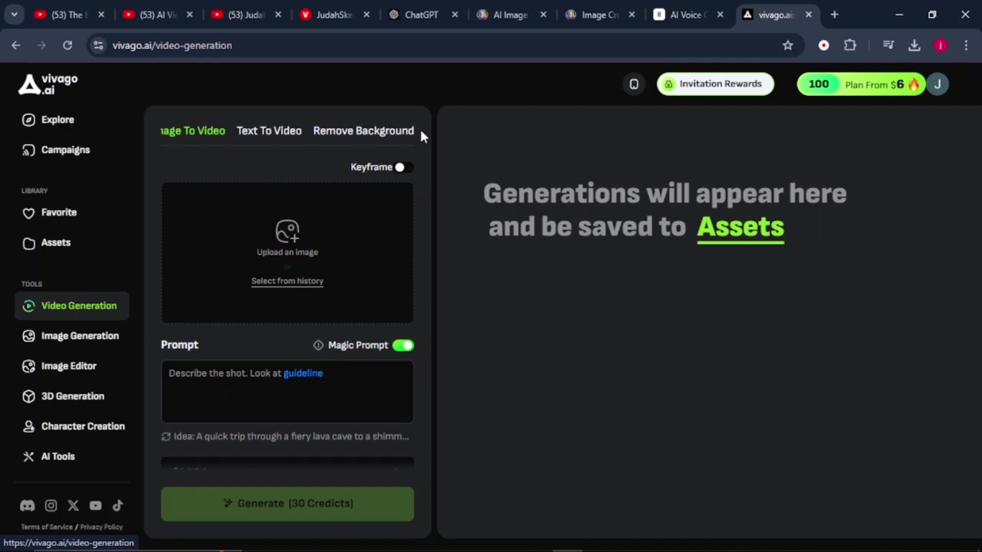
scroll(307, 134, "up", 1)
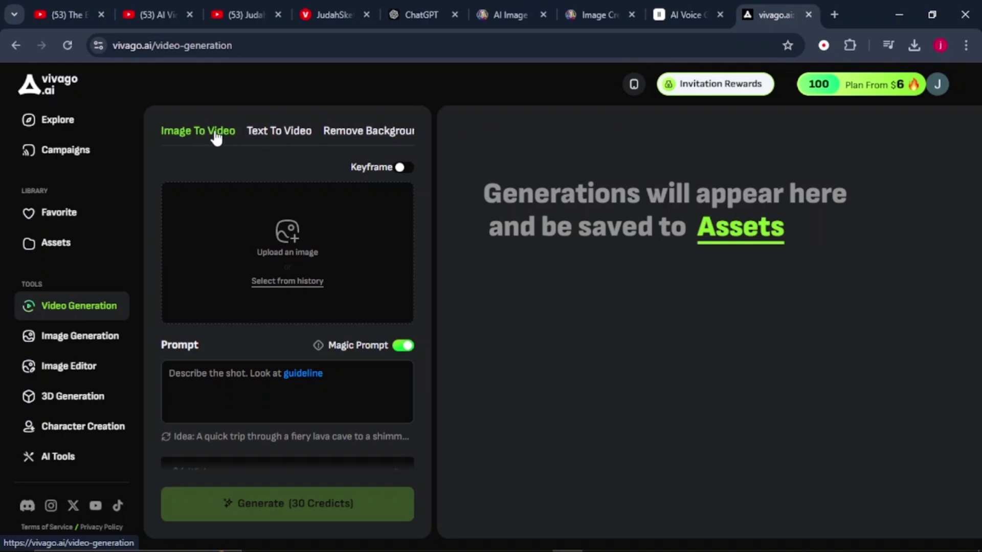
left_click(290, 256)
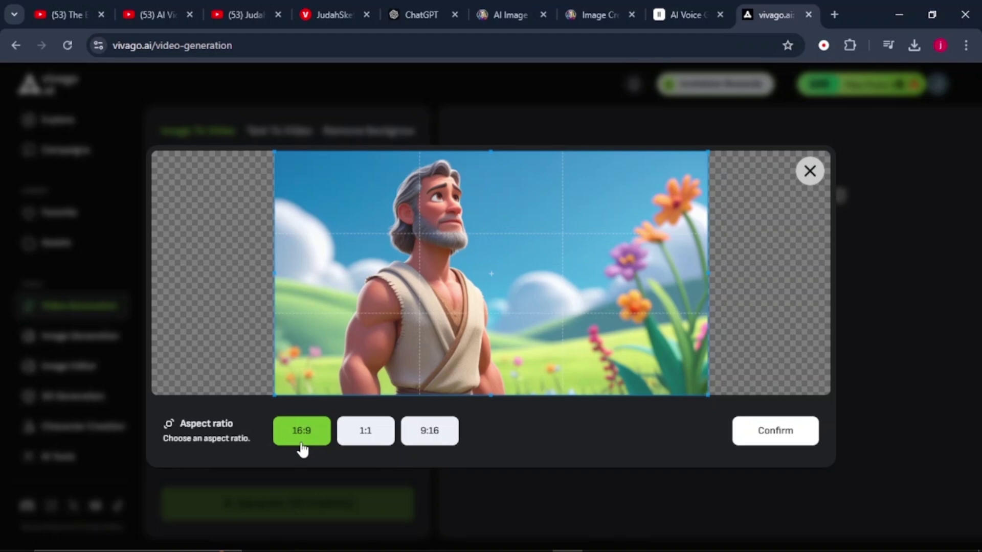
left_click(759, 430)
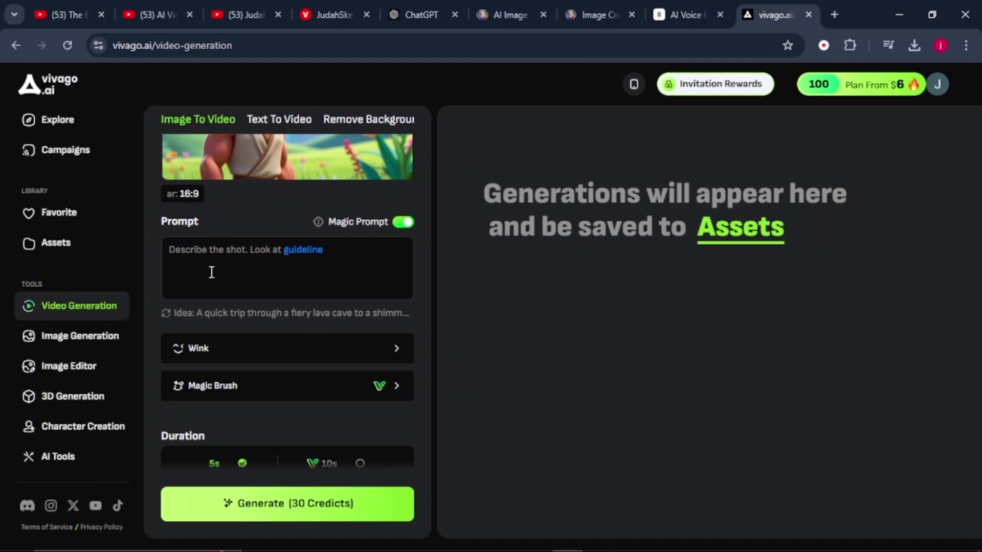
Step: Copy the Noah-building-the-ark scene prompt from the ChatGPT conversation
left_click(414, 15)
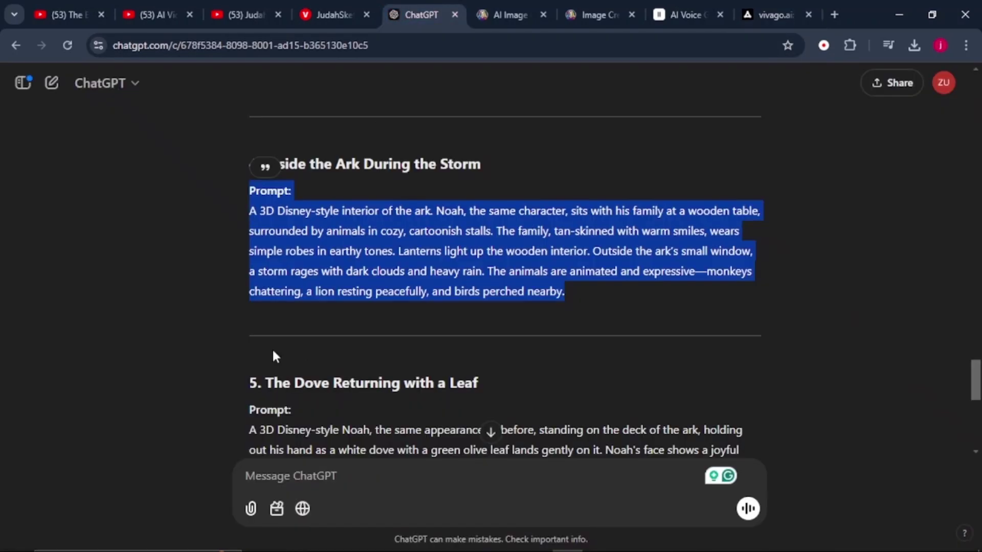
scroll(275, 356, "up", 10)
left_click_drag(246, 283, 341, 334)
key("ctrl+c")
Step: Paste the ark-building prompt into Vivago's Prompt box and generate a 5-second clip
key("ctrl+9")
left_click(213, 271)
right_click(212, 271)
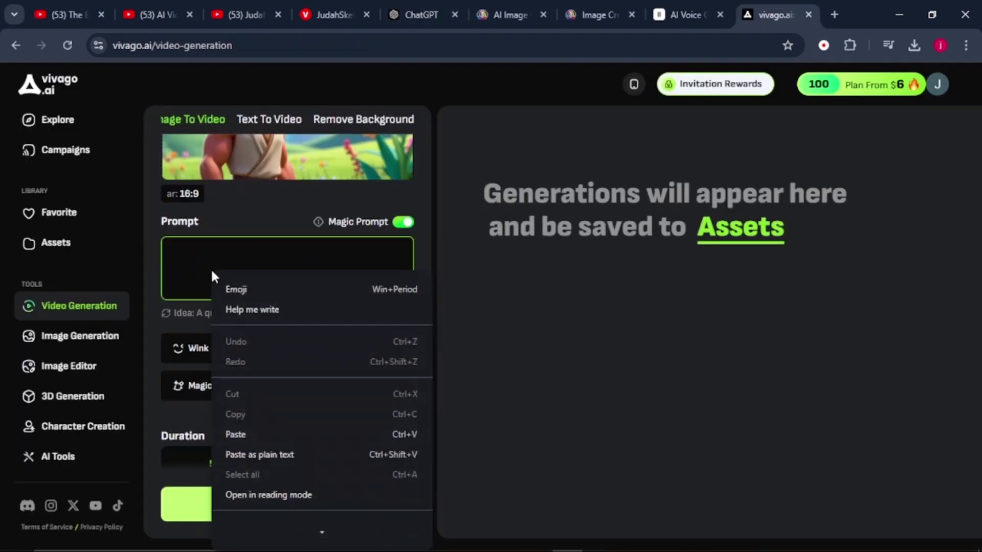
left_click(236, 434)
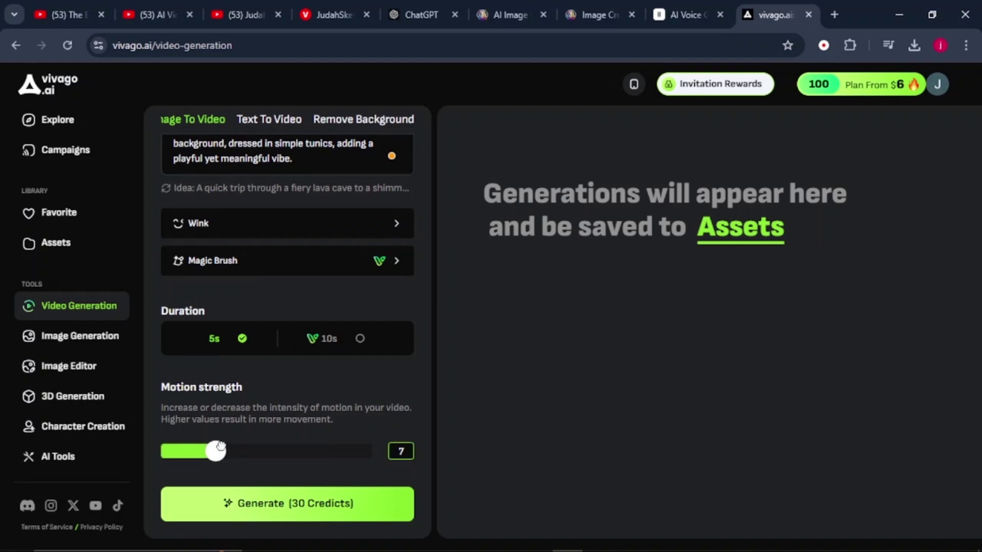
left_click(266, 509)
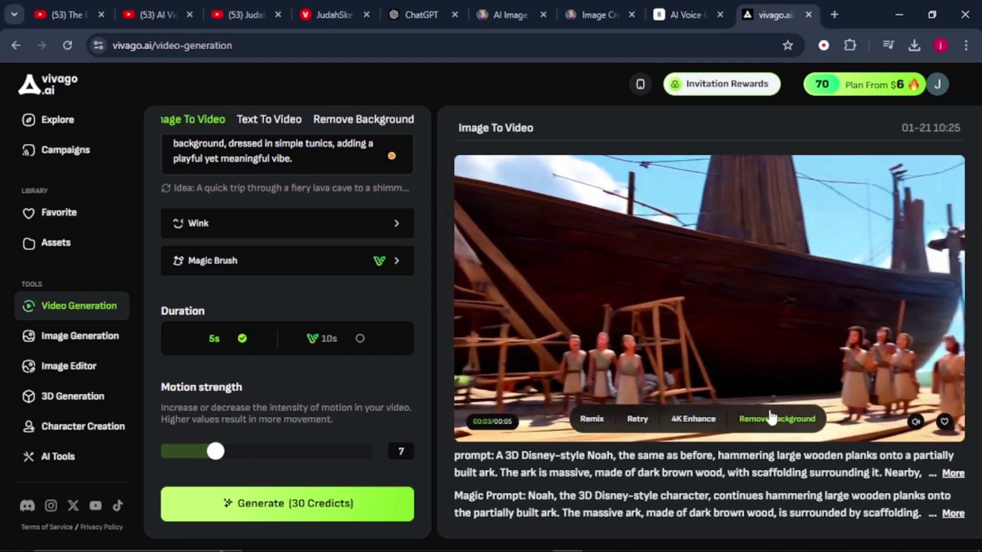
Step: Download the ark-building clip with the vivago.ai watermark
left_click(713, 332)
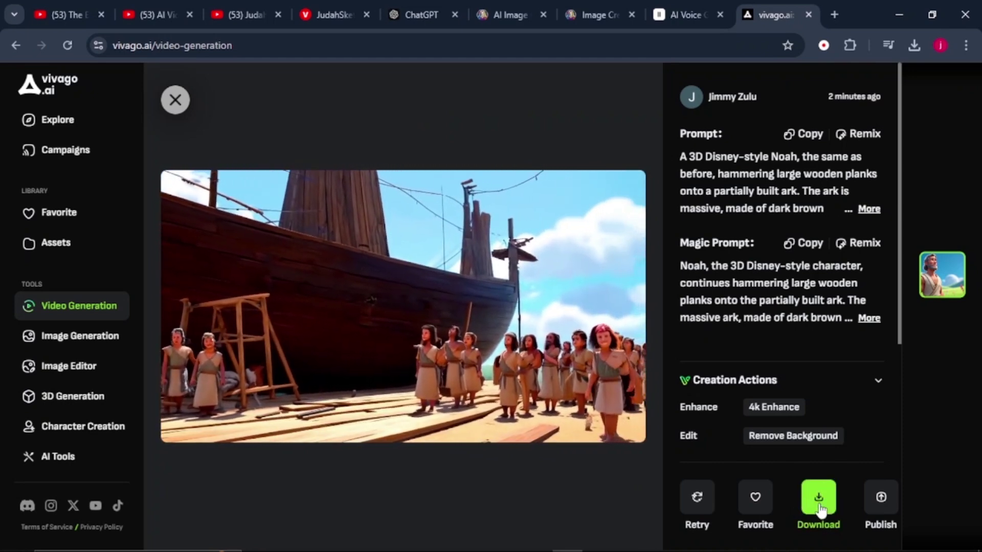
left_click(818, 507)
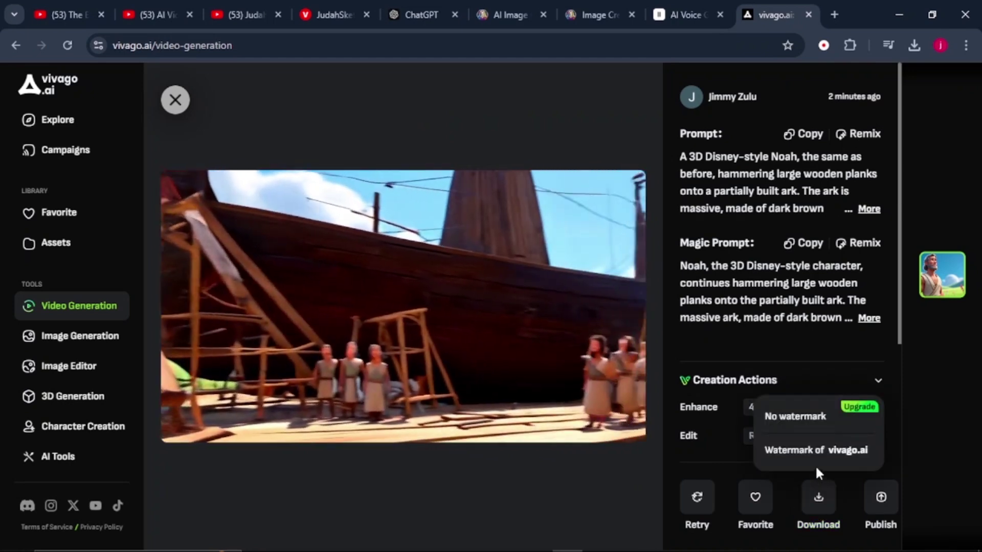
left_click(817, 456)
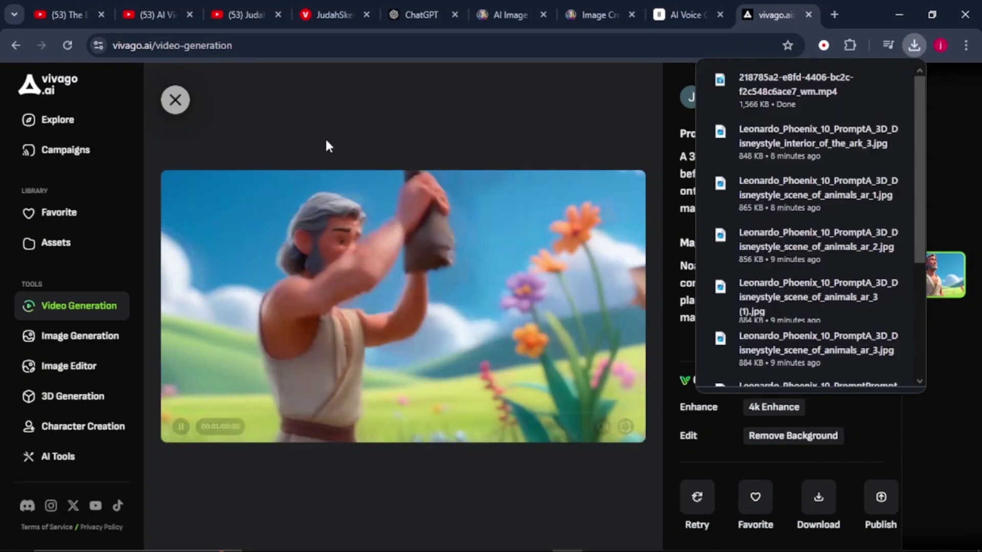
left_click(326, 144)
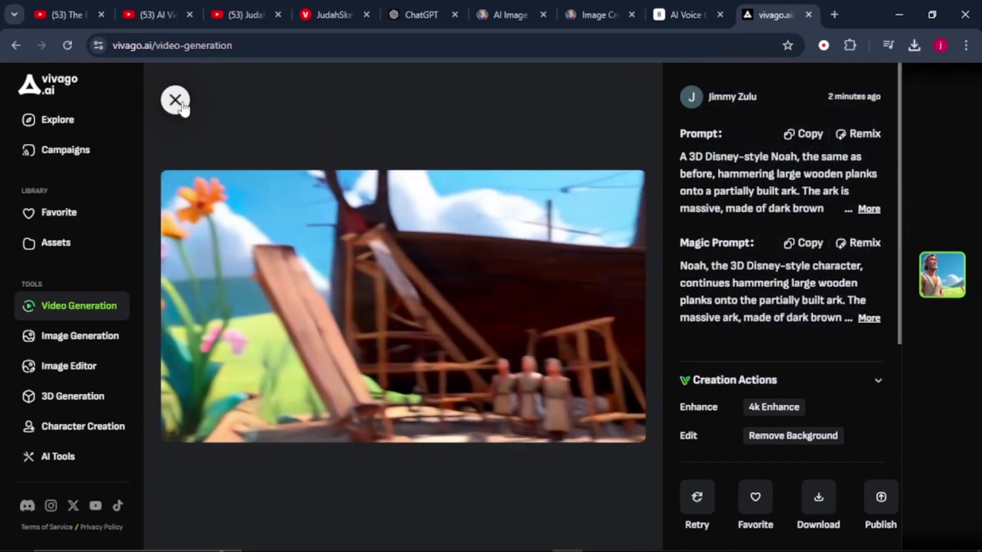
Step: Close the clip viewer and delete the Noah image from the upload slot
left_click(176, 101)
scroll(235, 157, "up", 7)
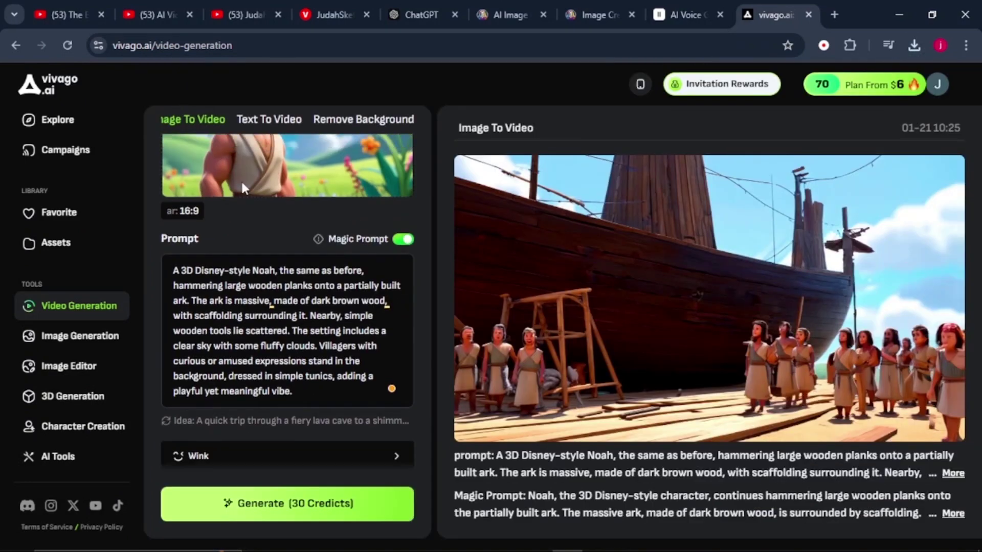
left_click(392, 202)
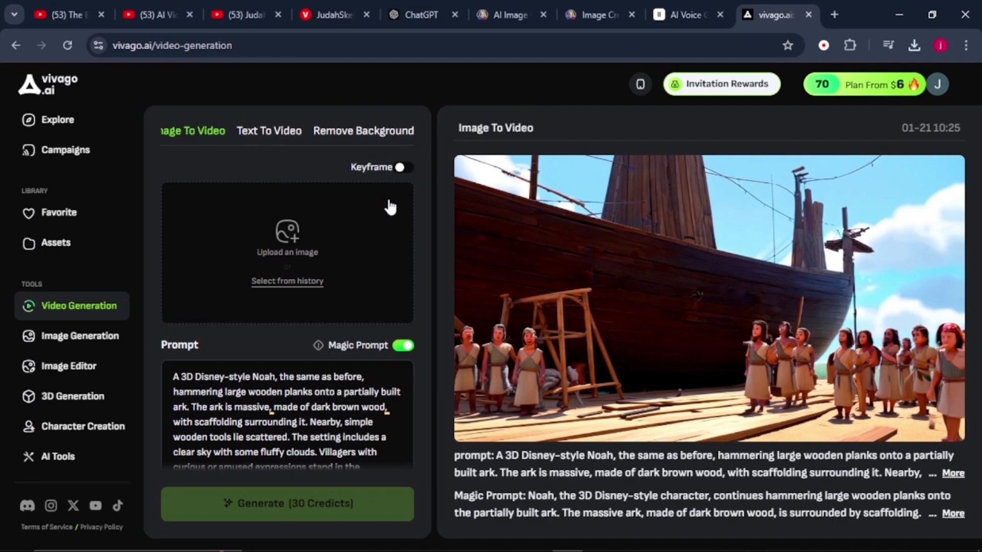
Step: Upload the Noah-at-the-ark image from Downloads with a 16:9 crop
left_click(296, 244)
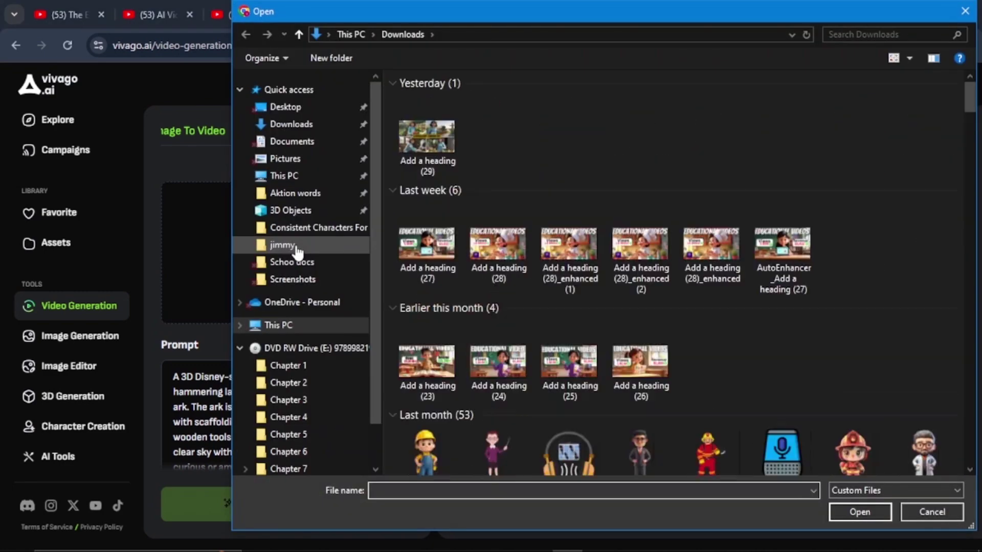
left_click(782, 115)
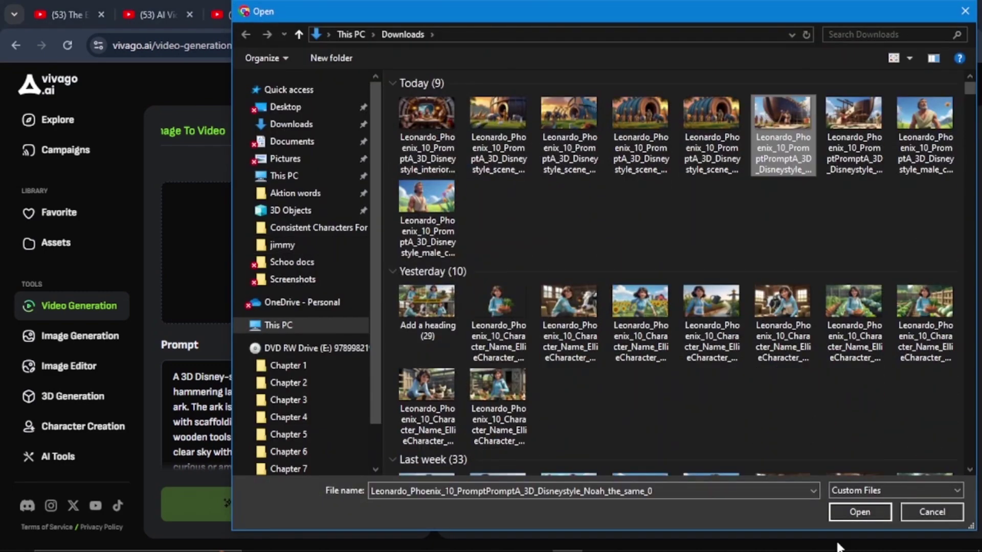
left_click(859, 512)
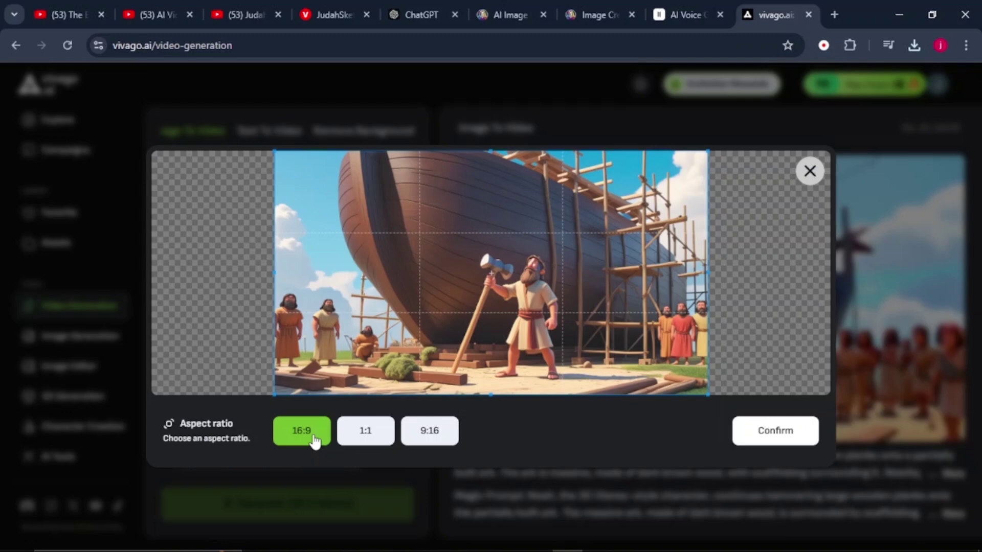
left_click(752, 436)
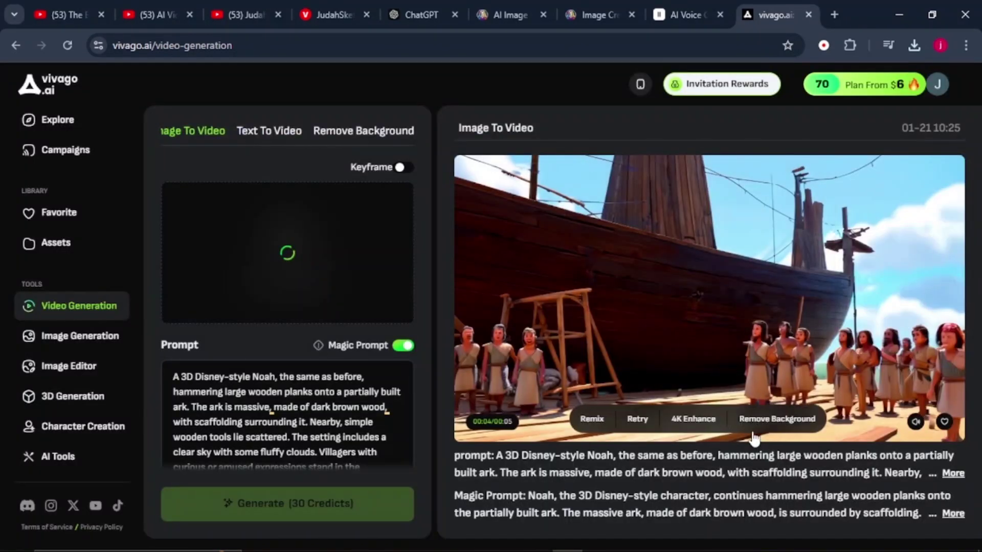
Step: Replace the old prompt with the copied ark-building text and generate the new clip
triple_click(265, 420)
right_click(265, 420)
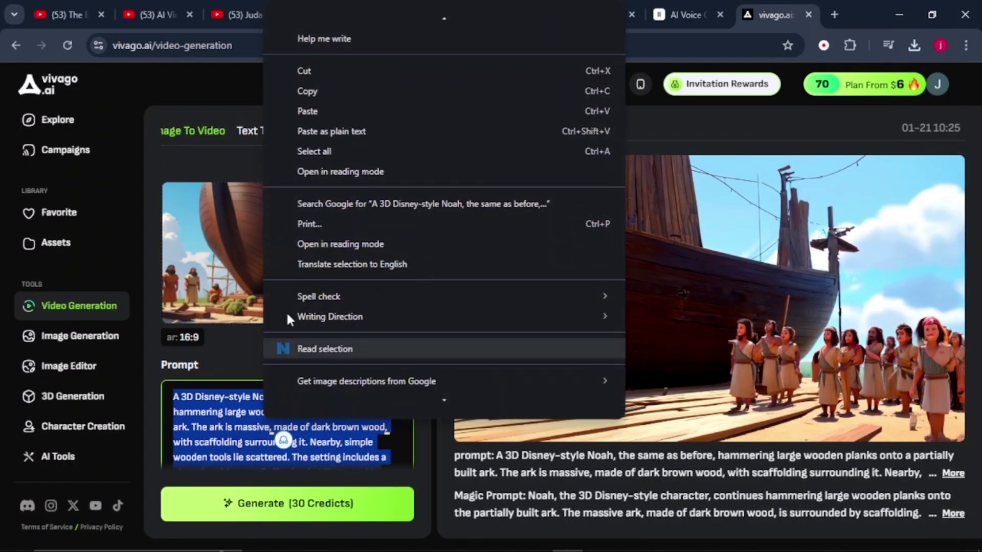
left_click(333, 108)
scroll(361, 423, "down", 2)
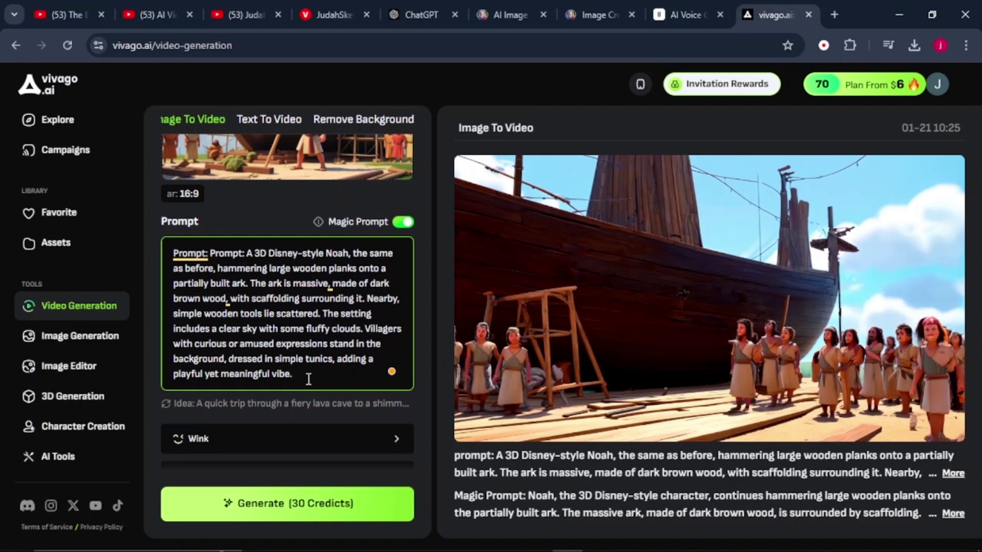
scroll(308, 379, "down", 3)
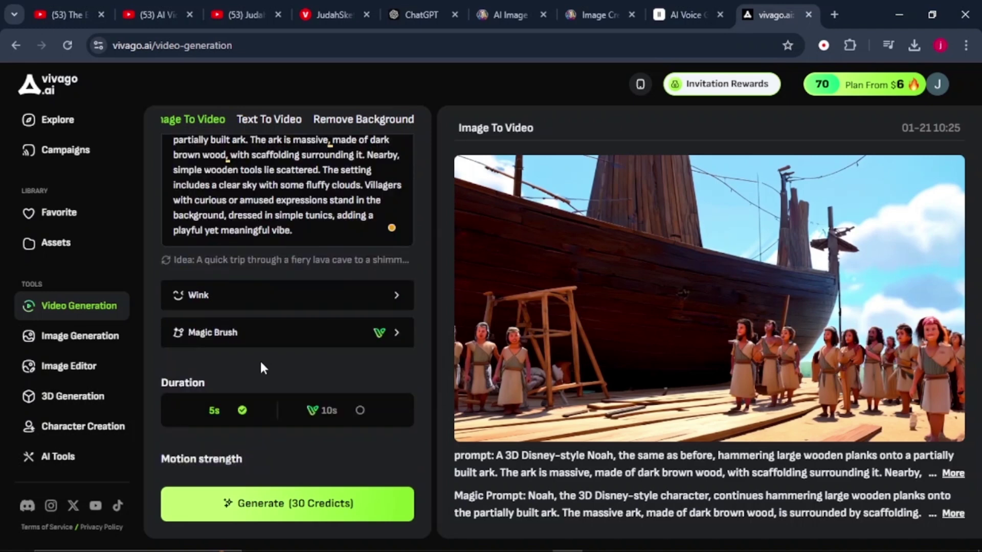
left_click(260, 504)
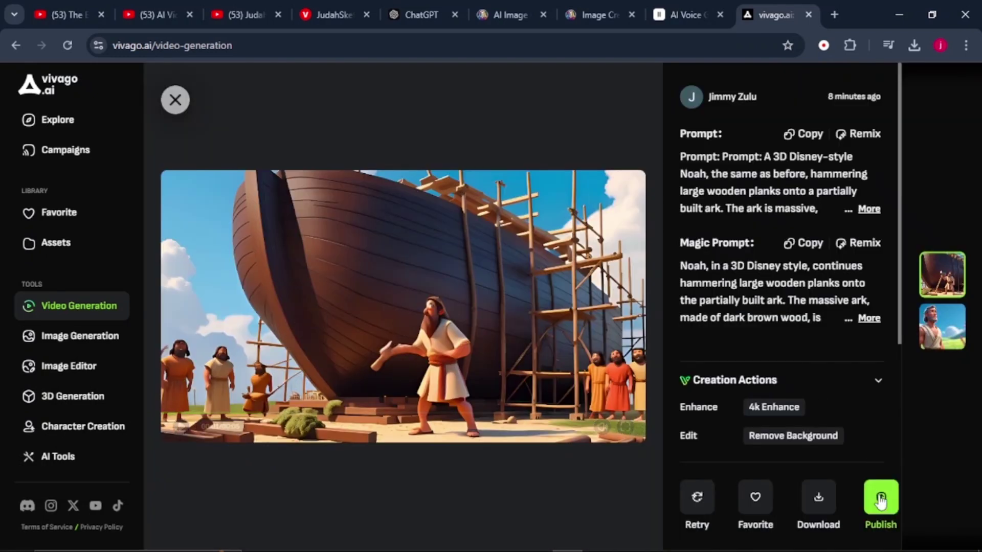
Step: Download the Noah-hammering clip as the Watermark of vivago.ai version
left_click(819, 496)
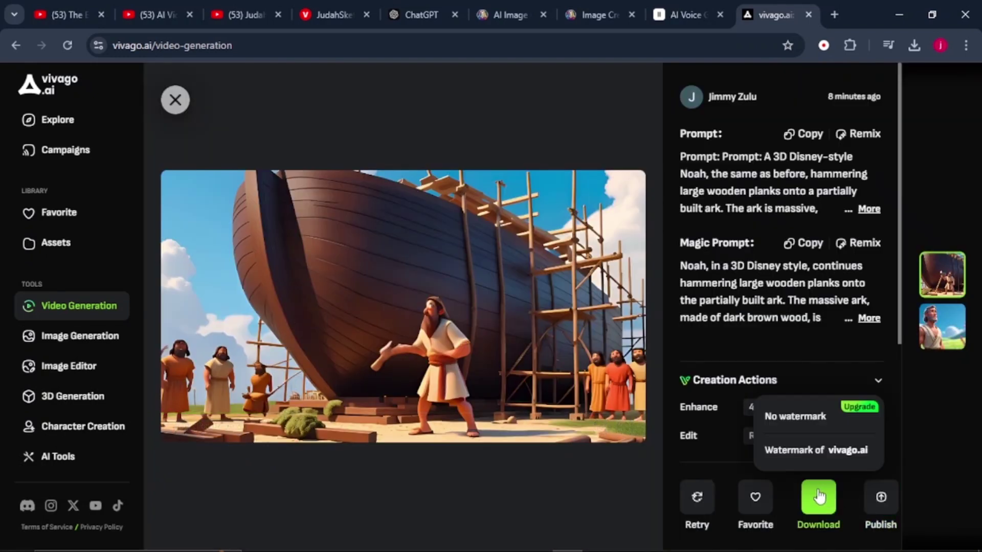
left_click(824, 450)
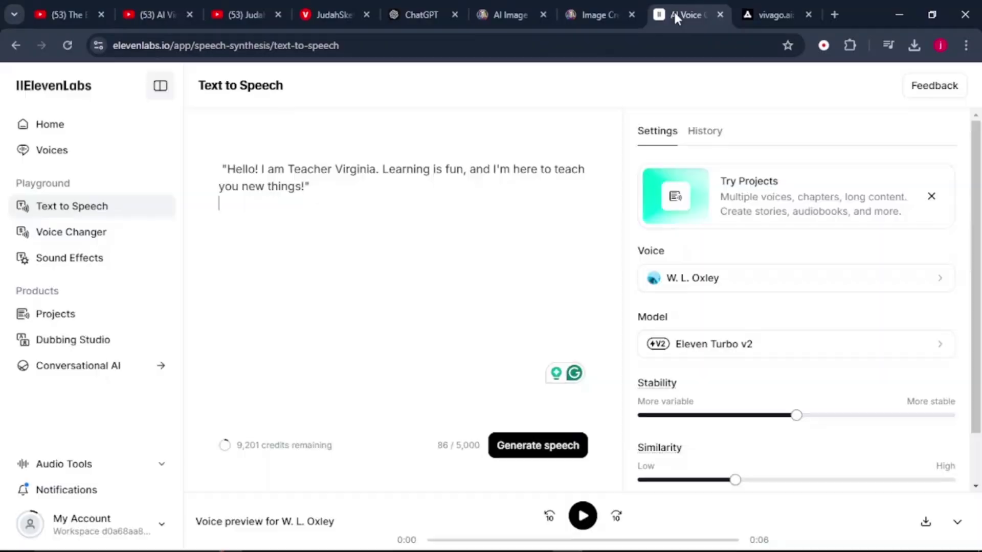
Step: Clear the ElevenLabs text box and copy the short Noah's Ark story from ChatGPT
left_click(383, 156)
key("ctrl+a")
key("Delete")
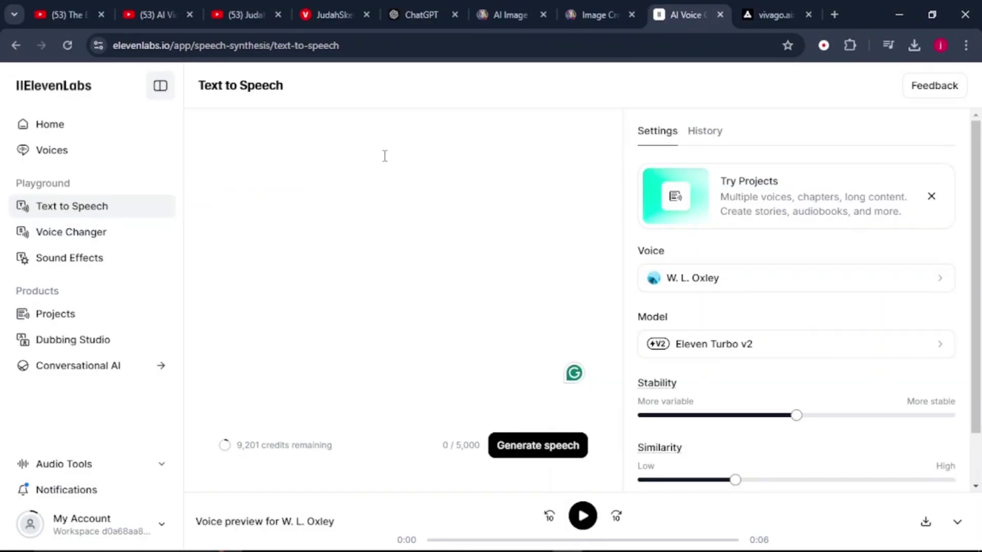
left_click(393, 15)
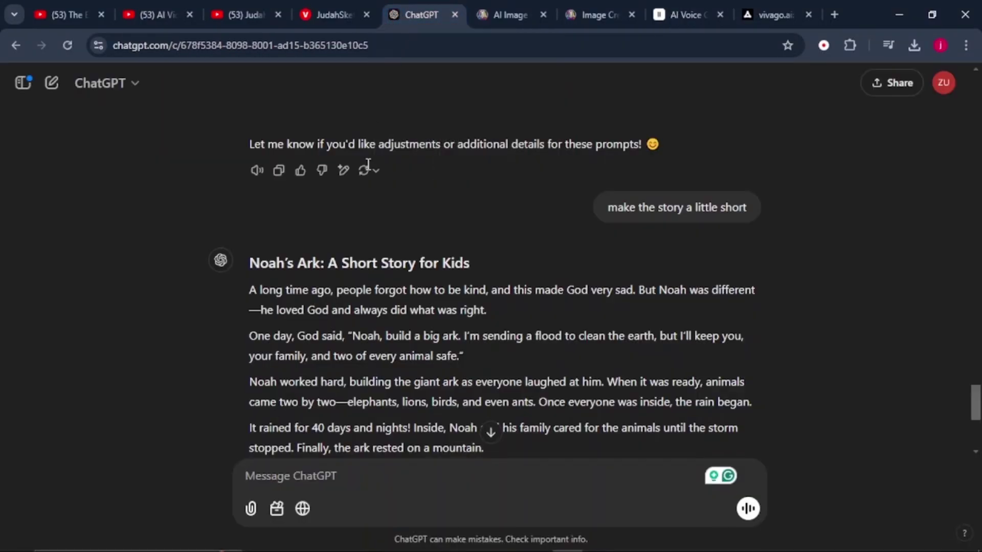
scroll(354, 203, "down", 3)
left_click_drag(241, 143, 264, 142)
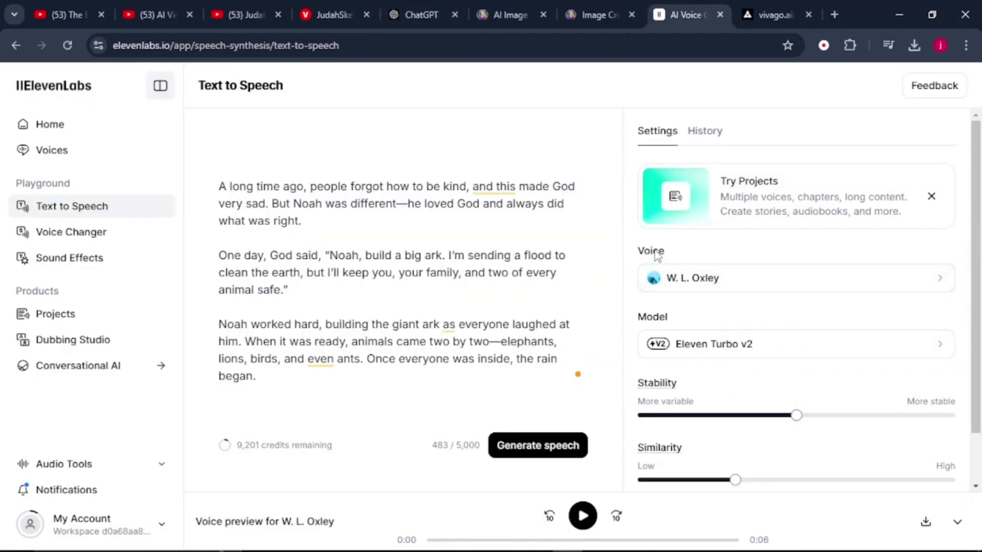
Step: Keep the W. L. Oxley voice and generate speech from the pasted story
left_click(741, 278)
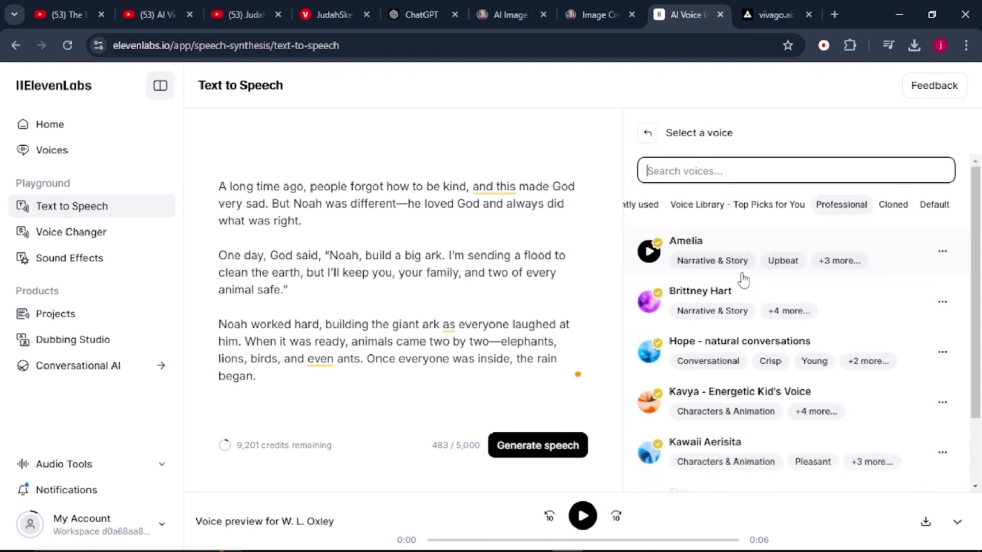
scroll(716, 271, "down", 2)
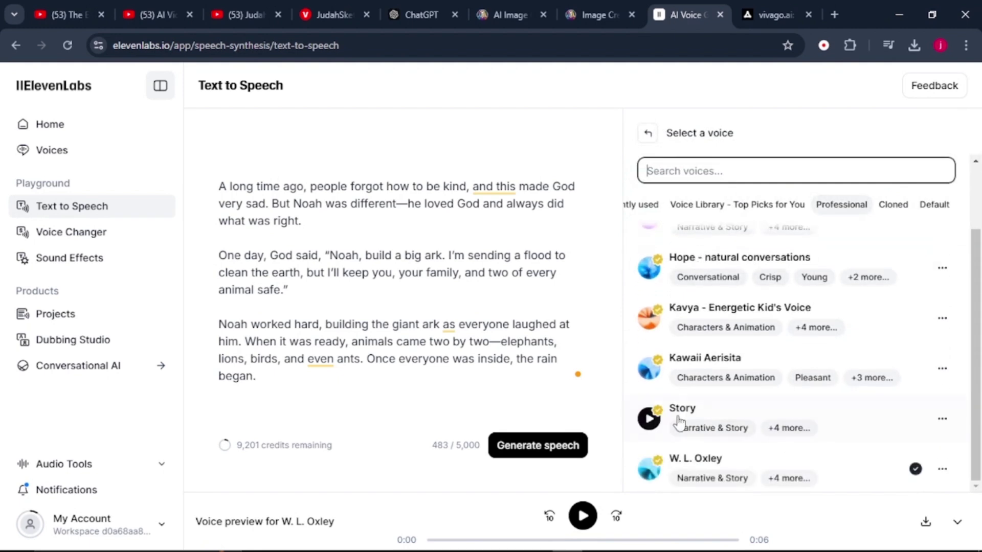
key("Escape")
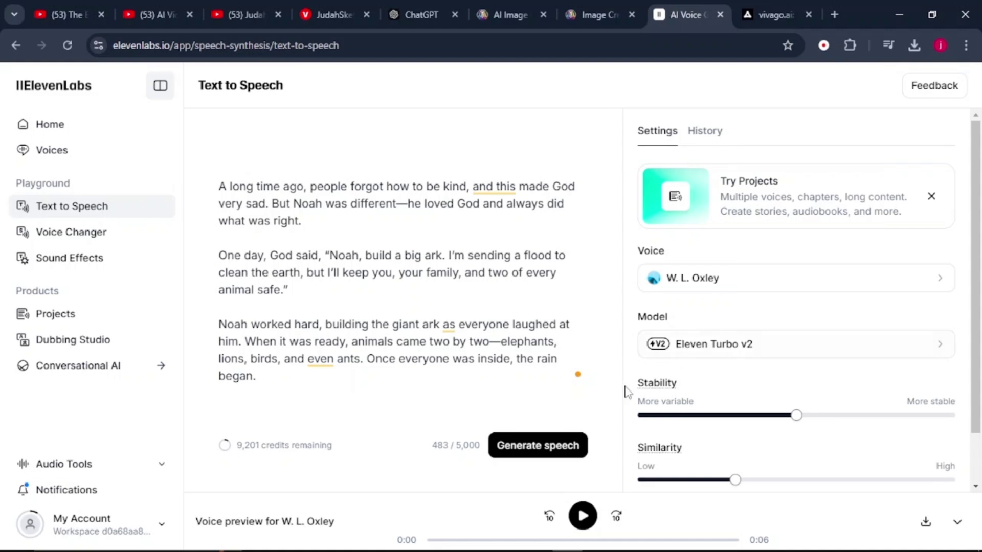
left_click(546, 448)
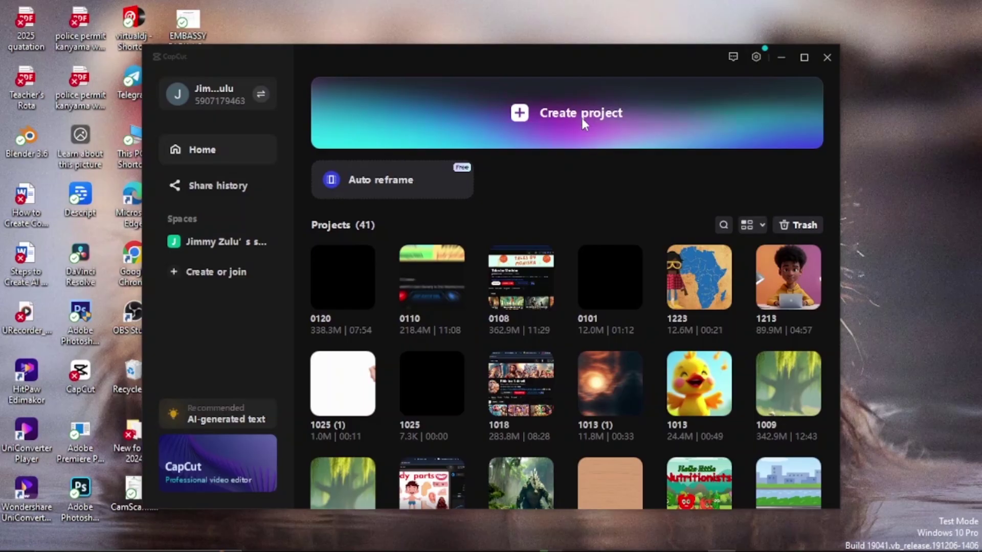
Step: Create a new project, import the six media files, and place the 33-second narration below the clips
left_click(581, 118)
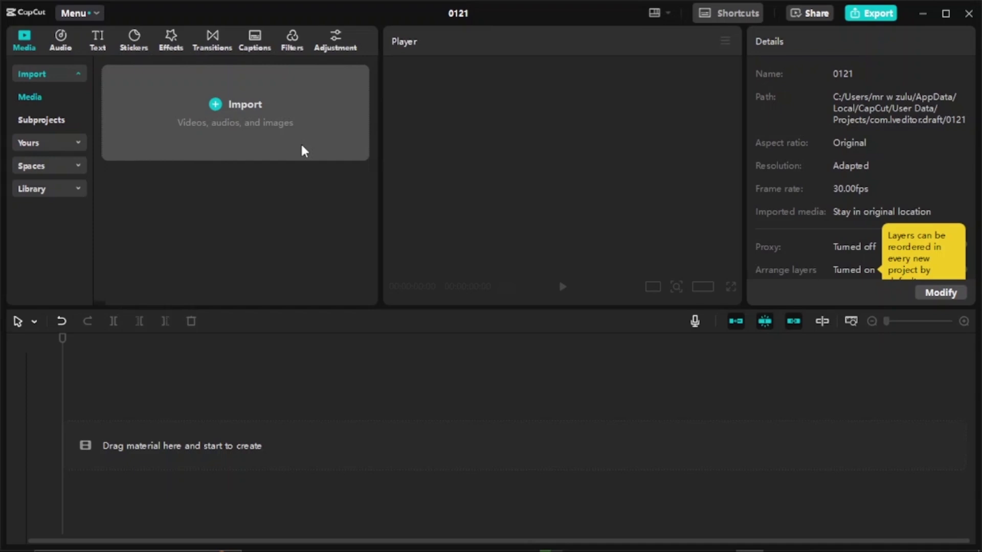
left_click(305, 151)
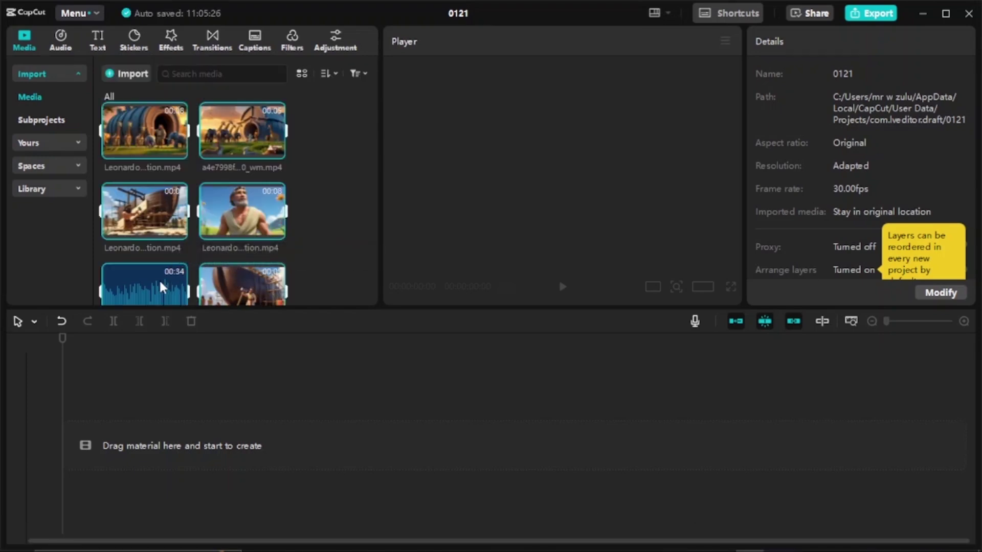
left_click(137, 287)
left_click_drag(136, 282, 110, 433)
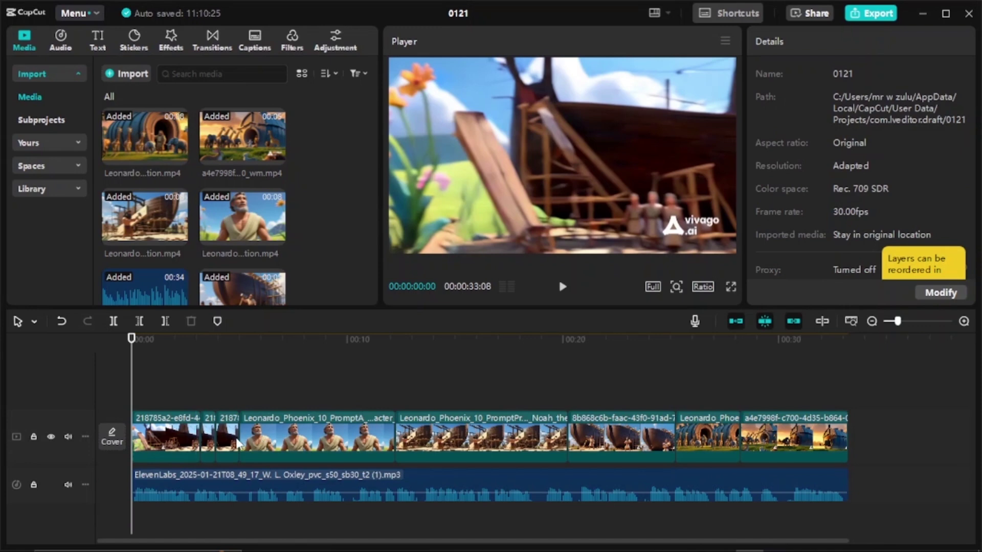
Step: Add a 0.5s Black Fade transition between clips and apply it to all cuts
left_click(212, 41)
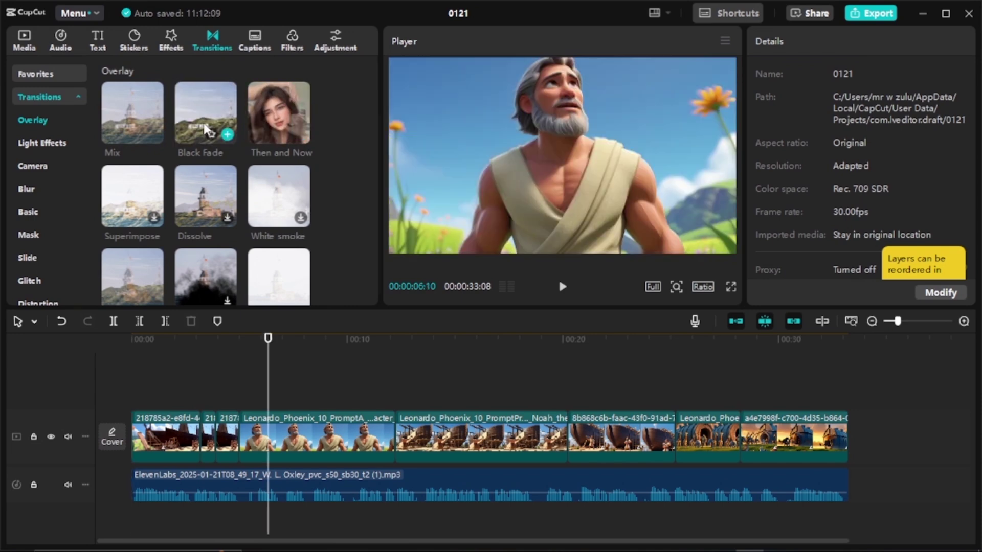
left_click_drag(207, 130, 238, 446)
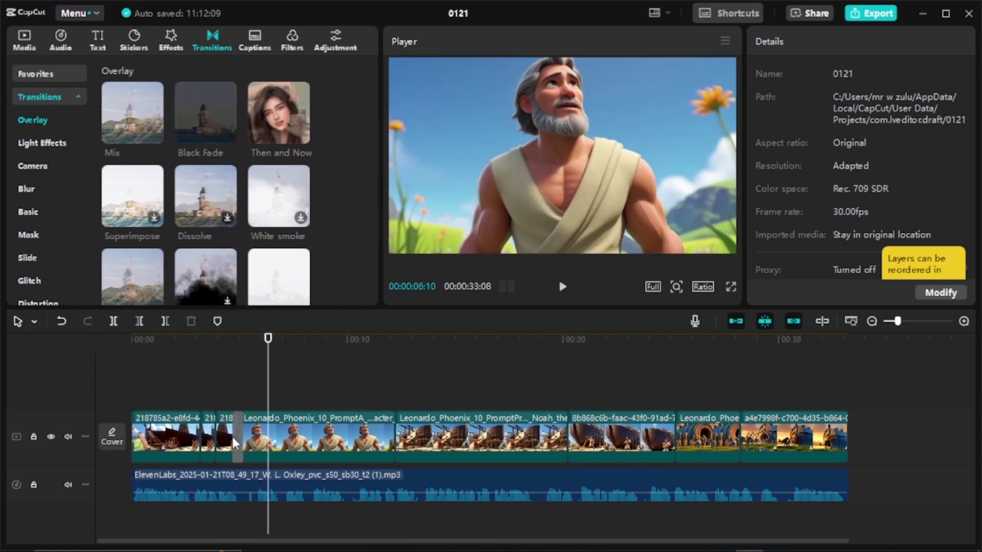
left_click(237, 341)
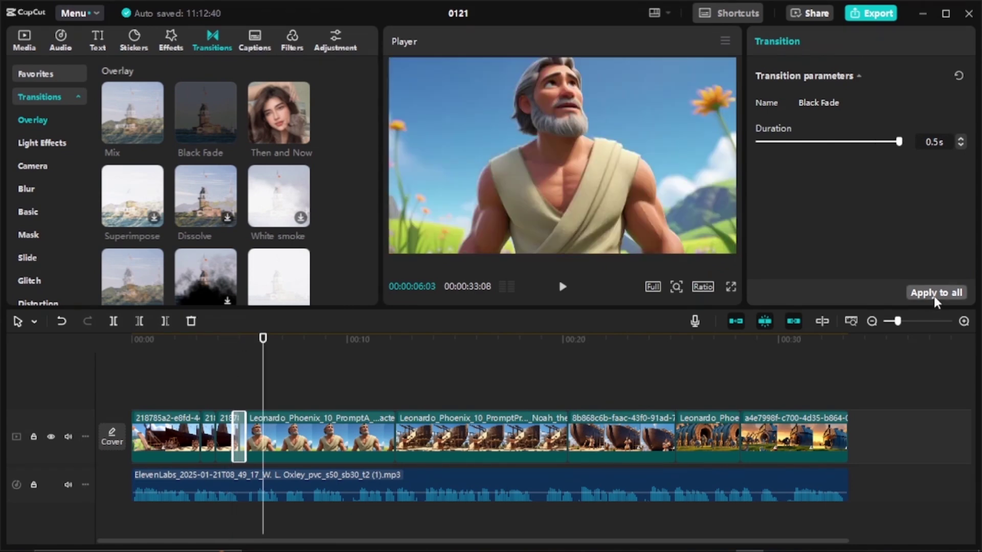
left_click(934, 293)
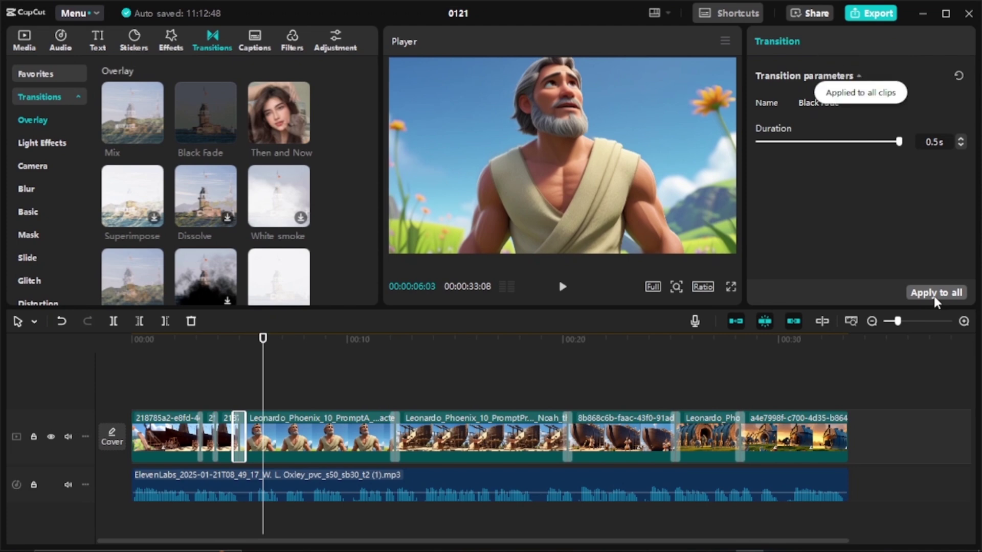
left_click(593, 371)
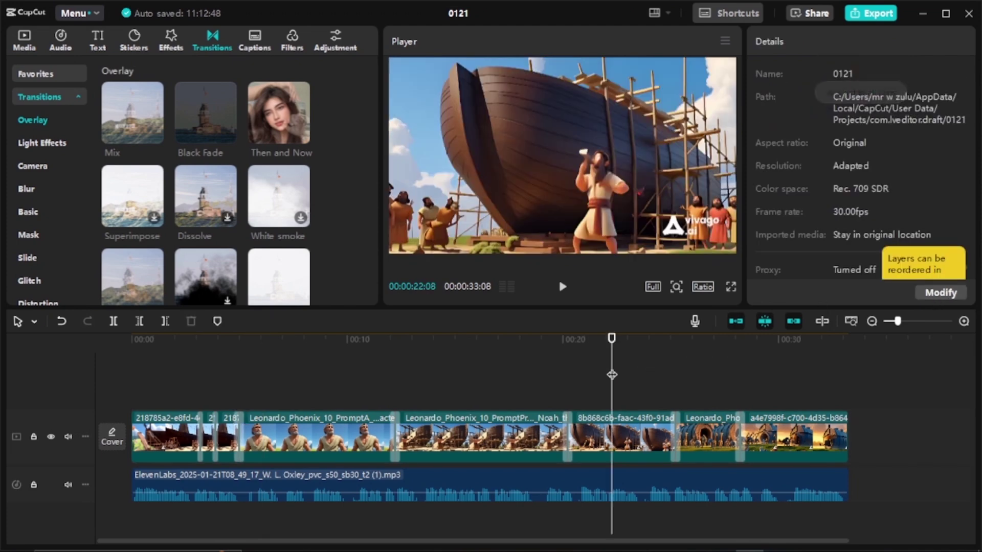
left_click_drag(479, 383, 132, 379)
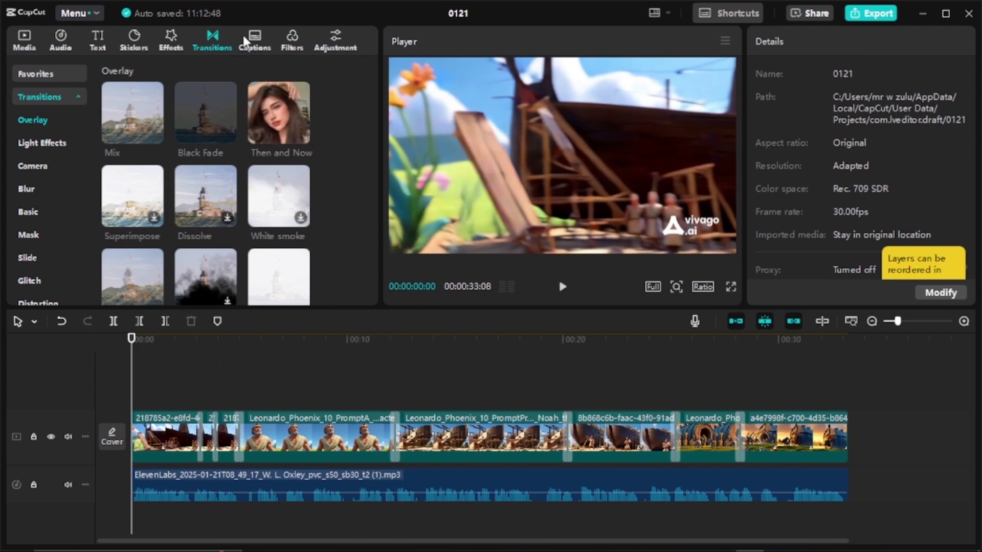
Step: Generate English auto-captions from the narration and set their font to ZY Steady
left_click(253, 49)
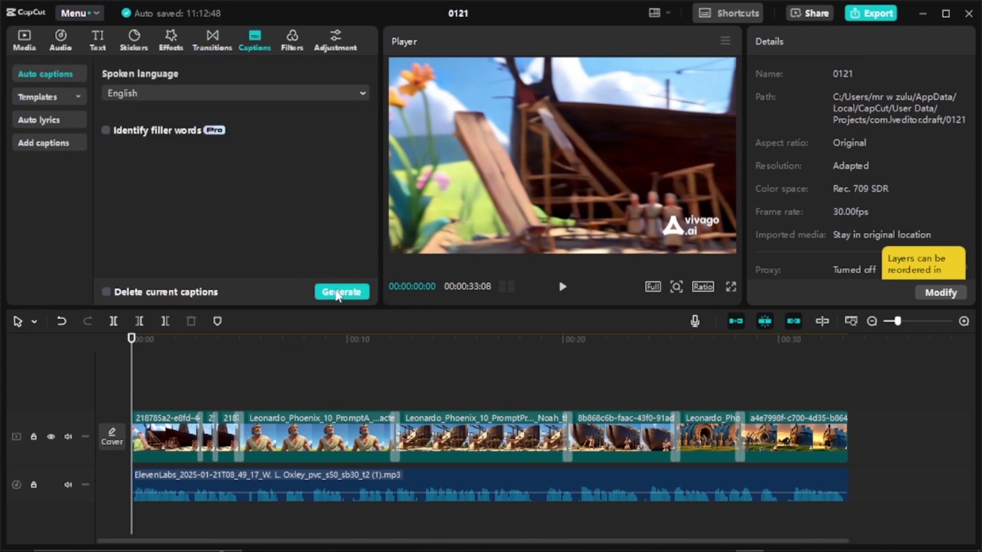
left_click(339, 296)
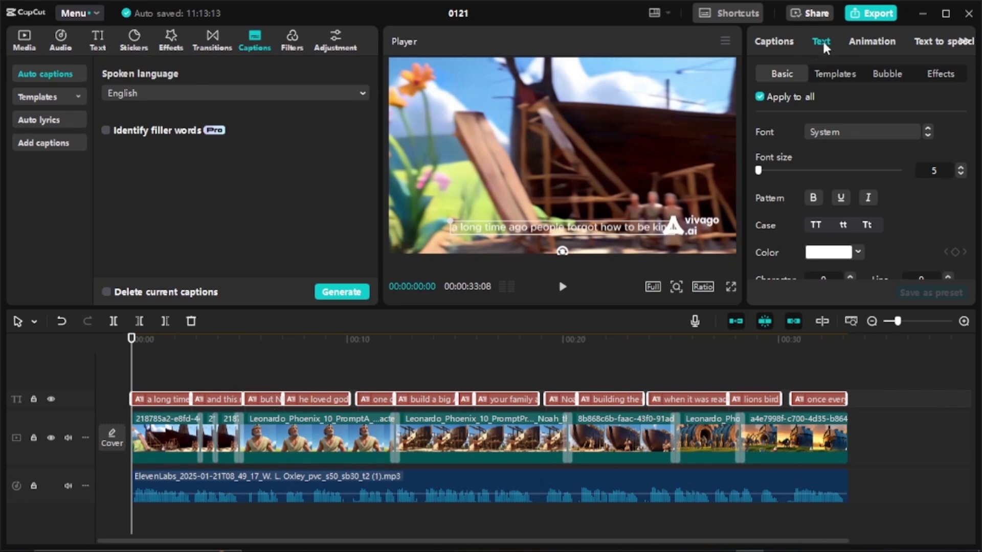
left_click(900, 138)
left_click(897, 150)
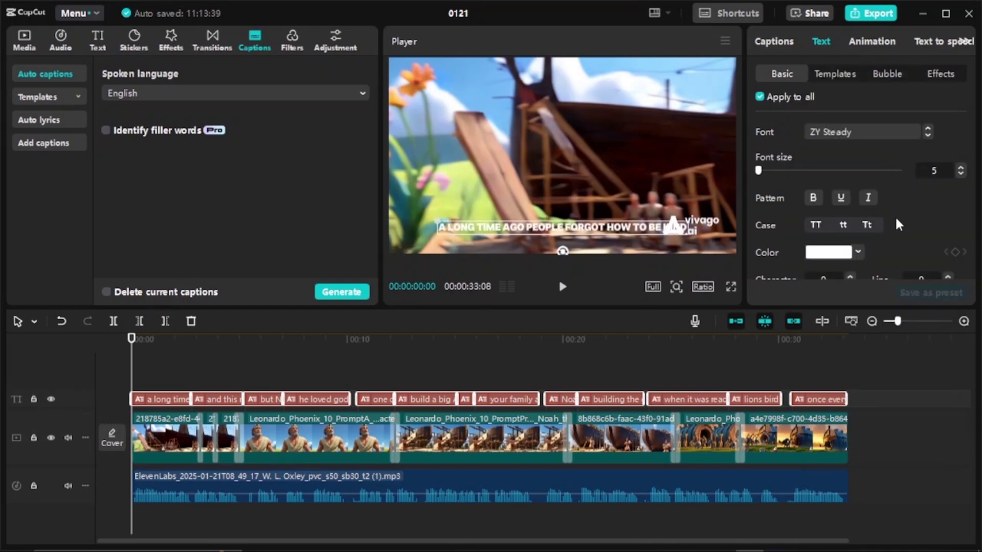
scroll(898, 225, "down", 8)
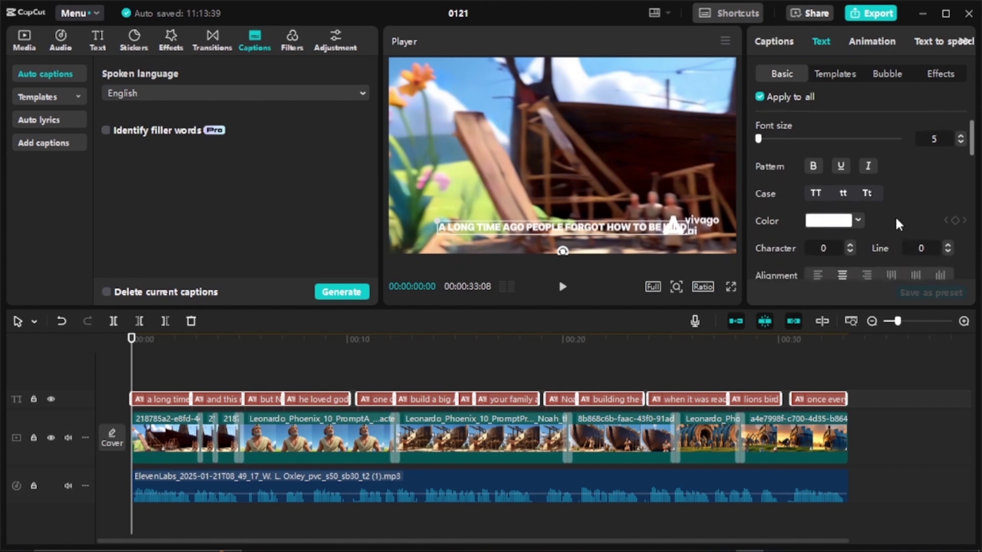
Step: Browse caption animation presets, then bring up the Export dialog at 1080P, H.264 mp4, 30fps
left_click(866, 43)
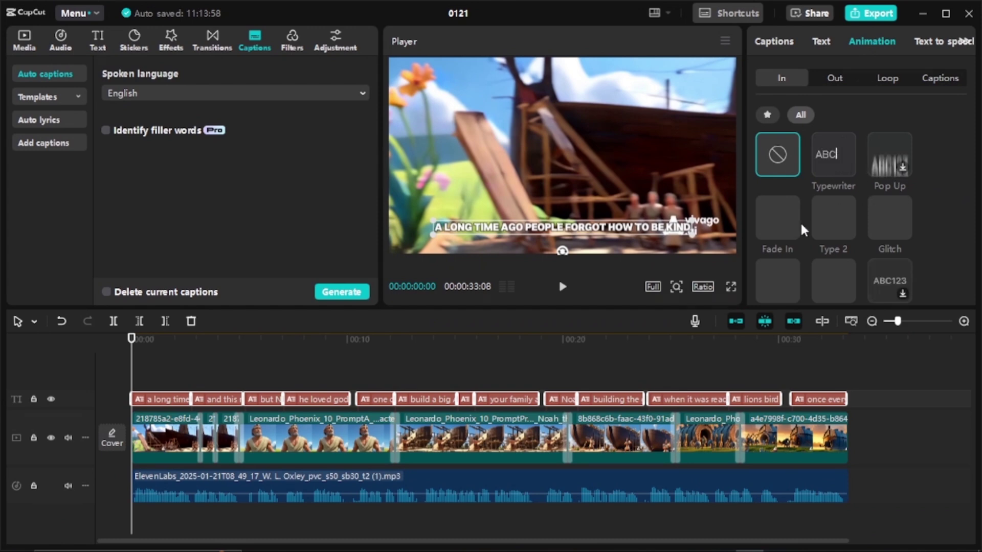
left_click(941, 78)
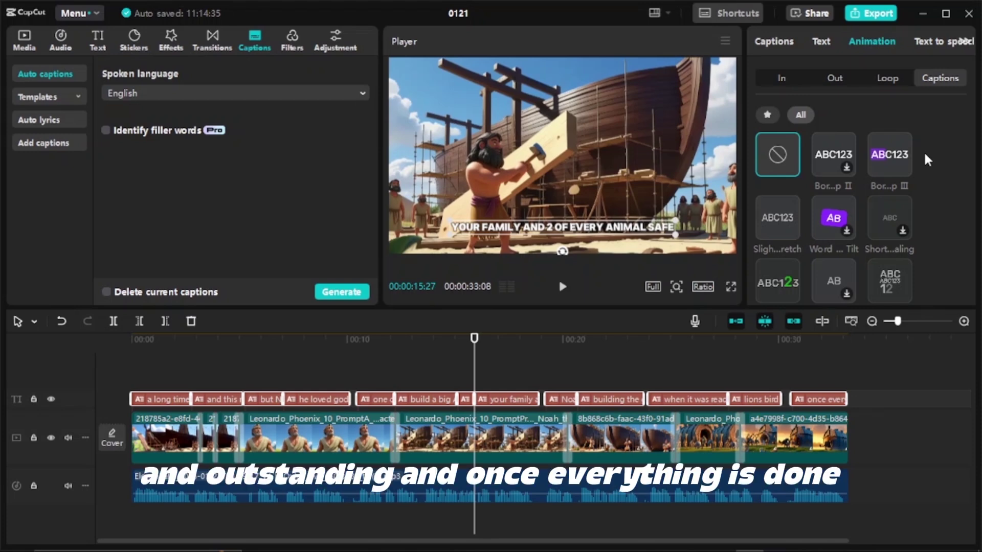
left_click(863, 13)
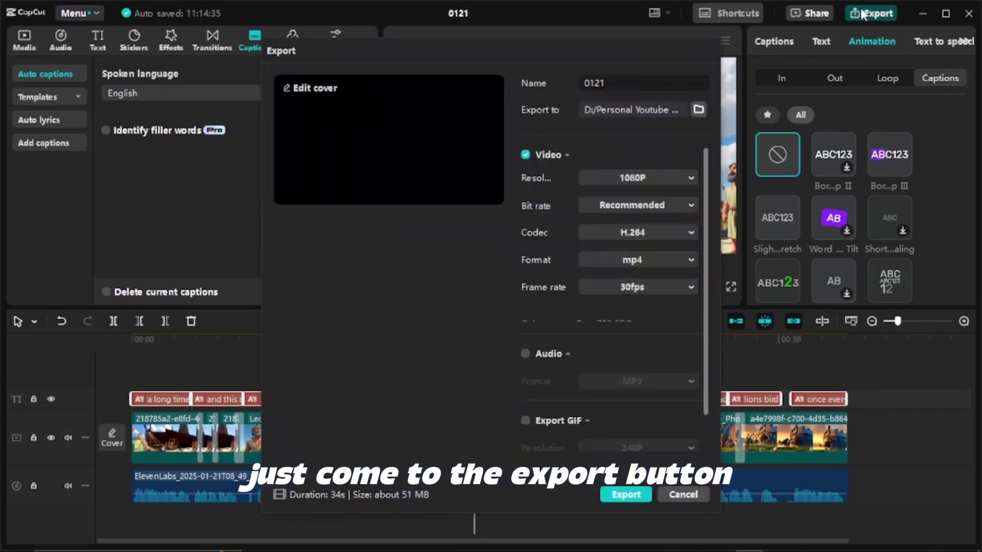